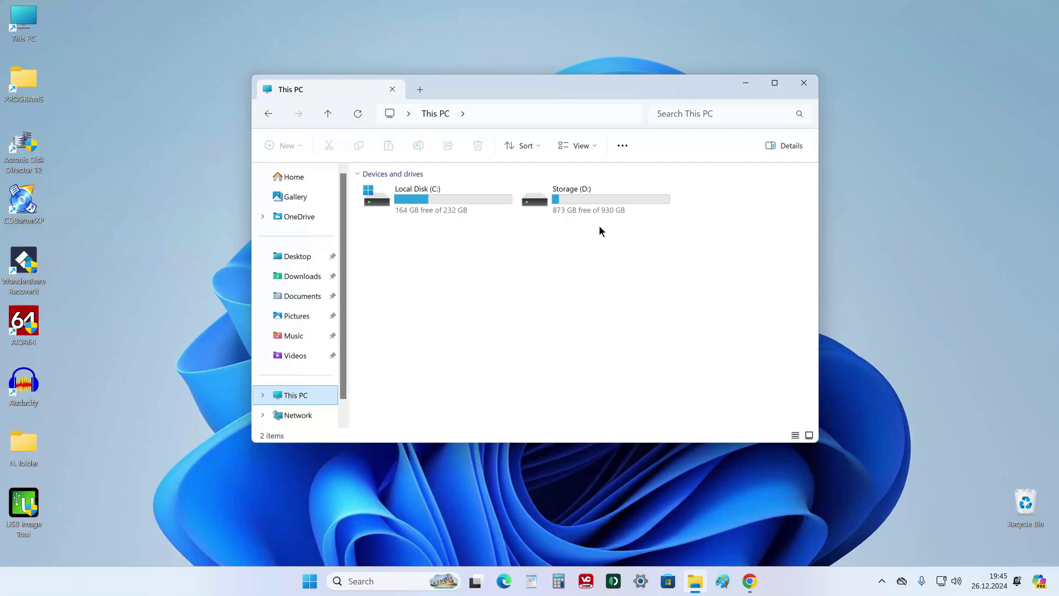
Browse the contents of Storage (D:), return to the drive list, and reopen File Explorer.
double_click(594, 203)
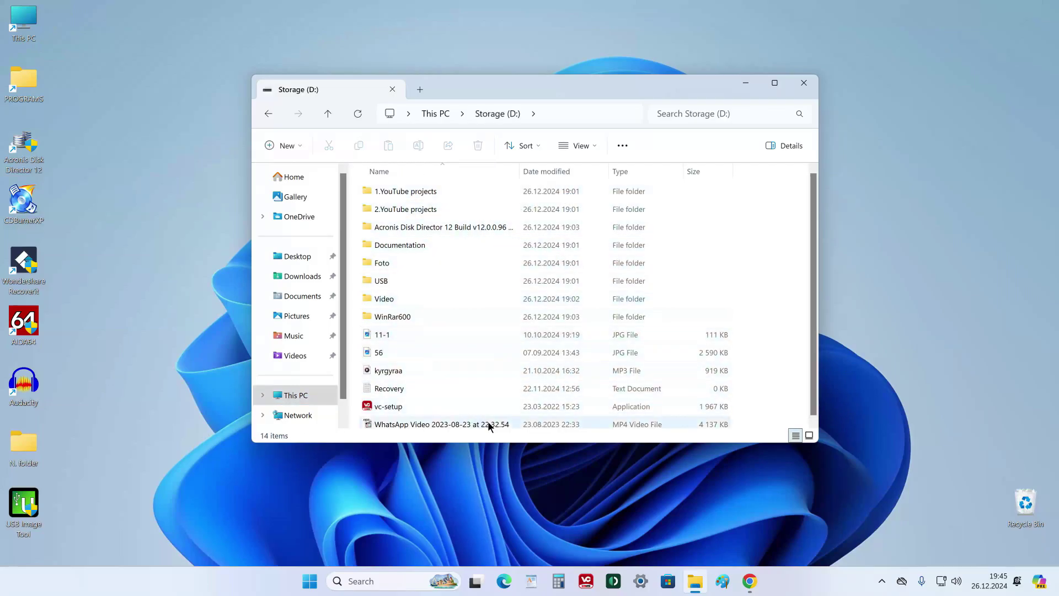
click(318, 399)
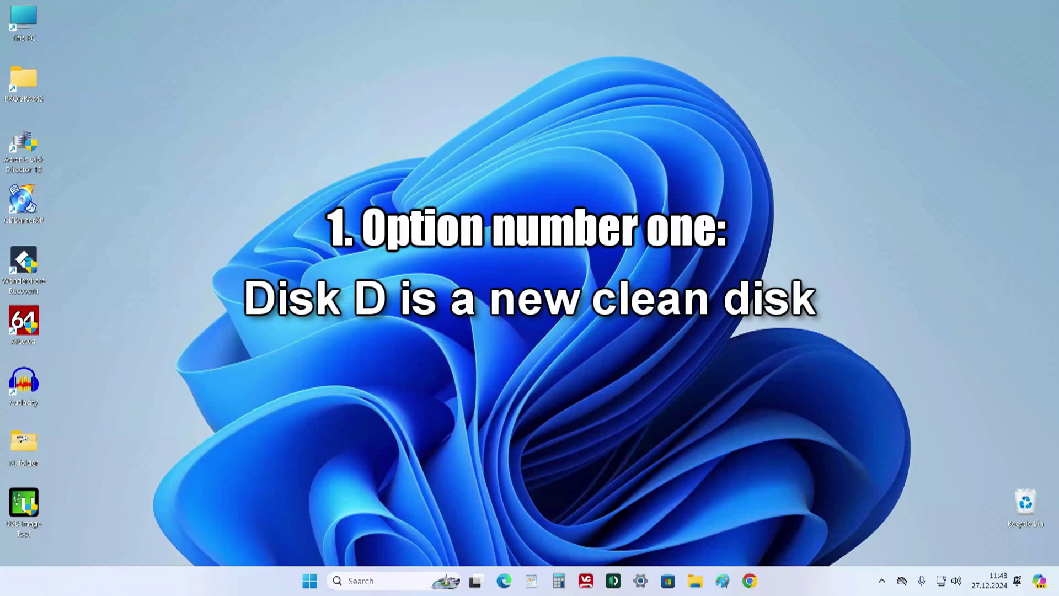
click(698, 584)
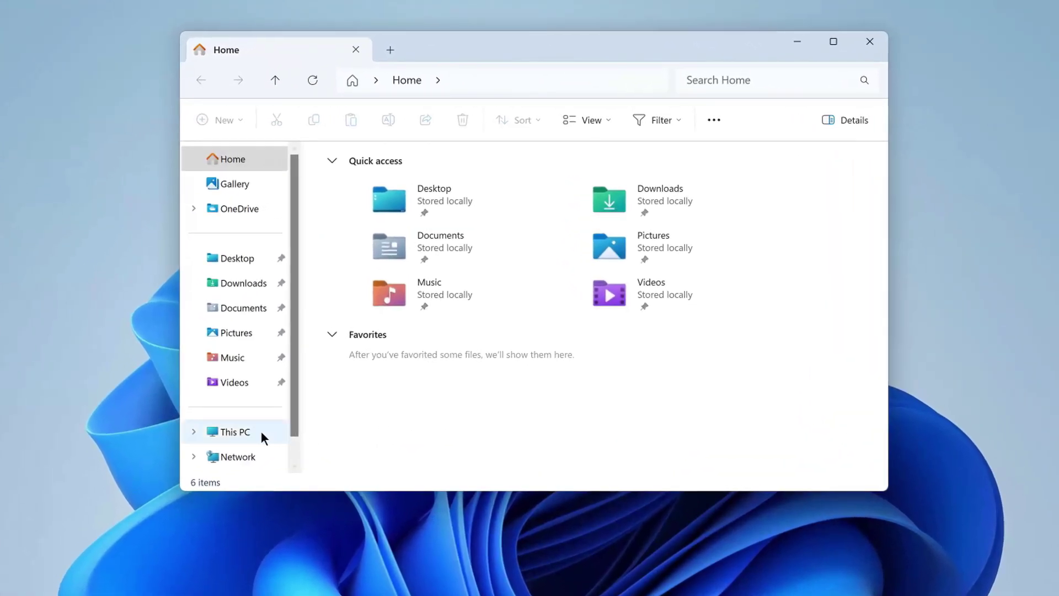
Quick-format New Volume (D:) as NTFS at 930 GB with default allocation size, confirming the erase warning.
click(260, 432)
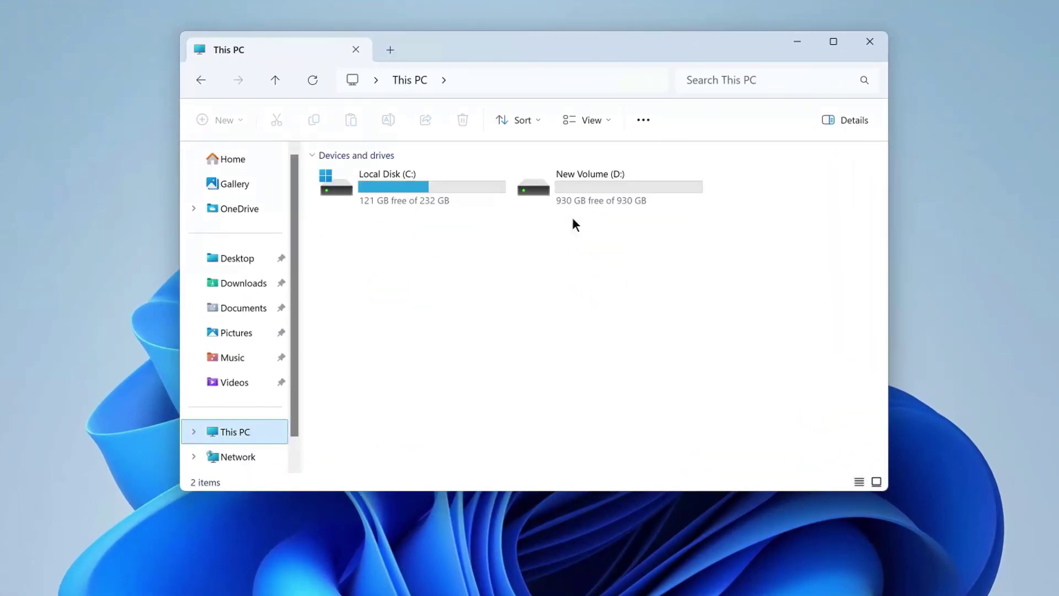
right_click(593, 181)
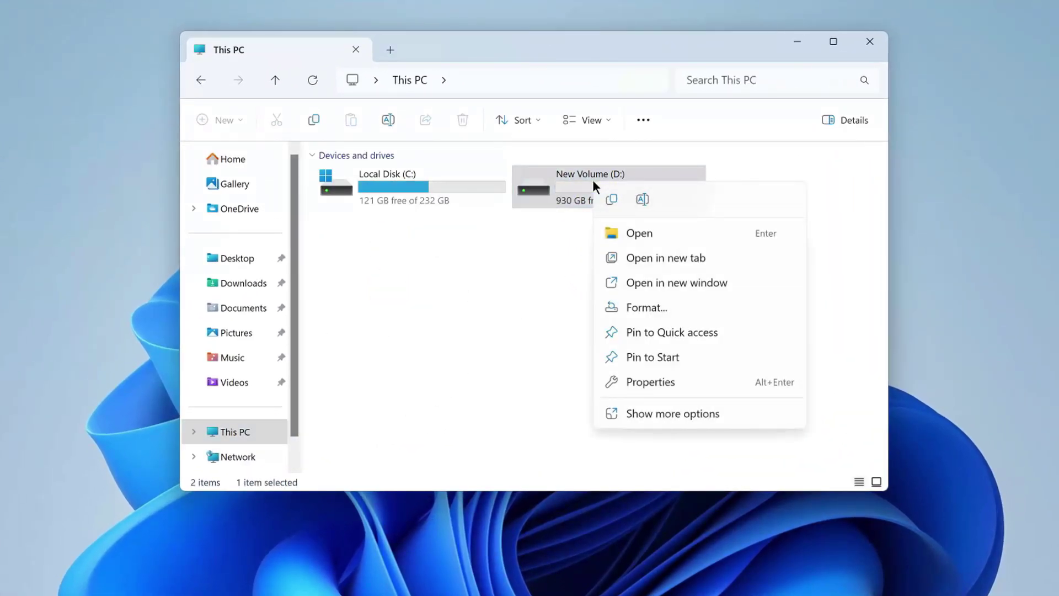
click(699, 309)
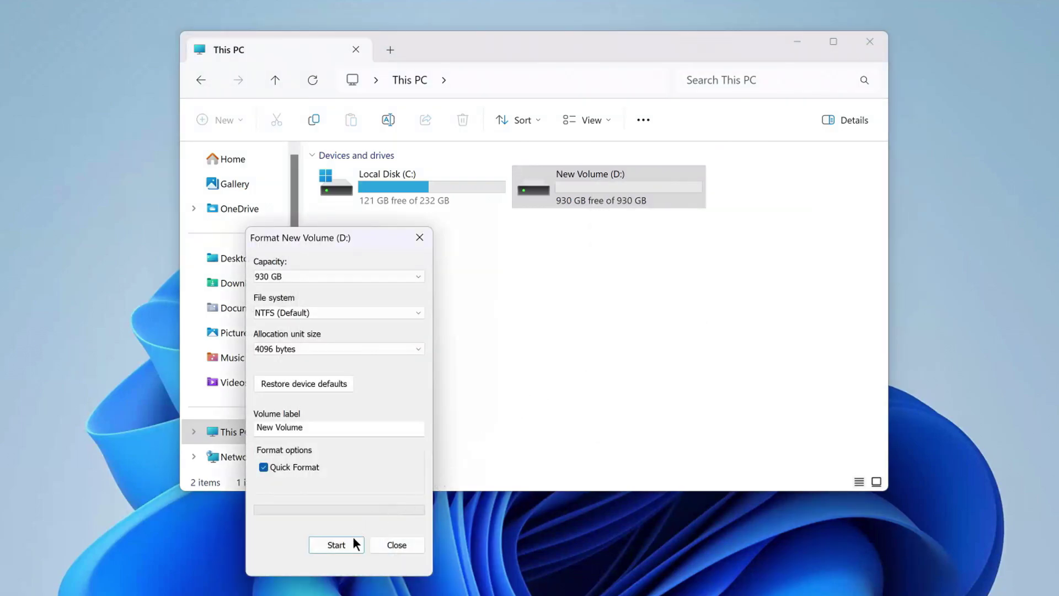
click(354, 547)
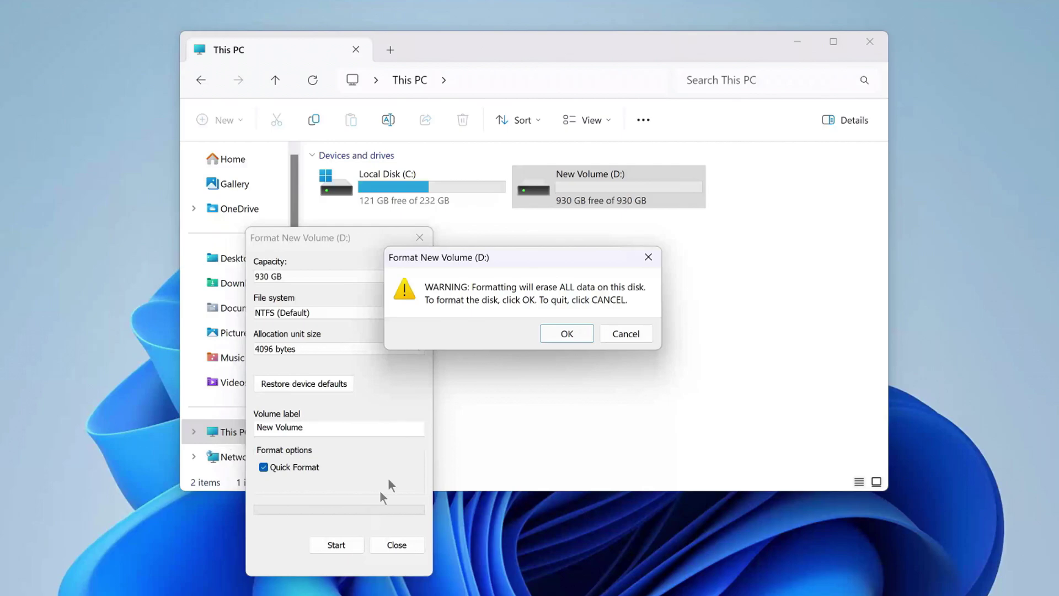
click(577, 336)
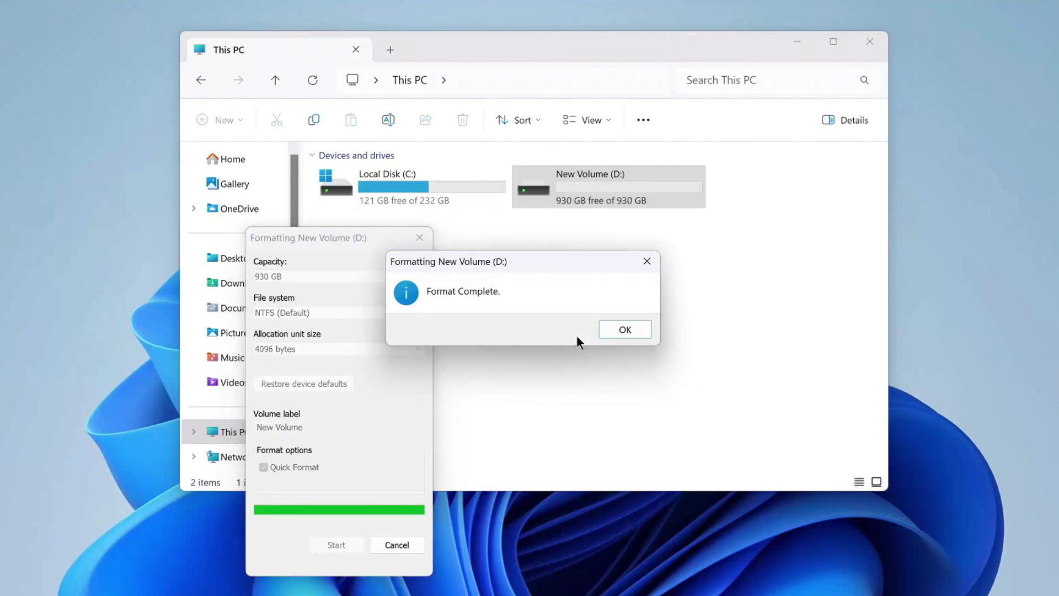
click(624, 330)
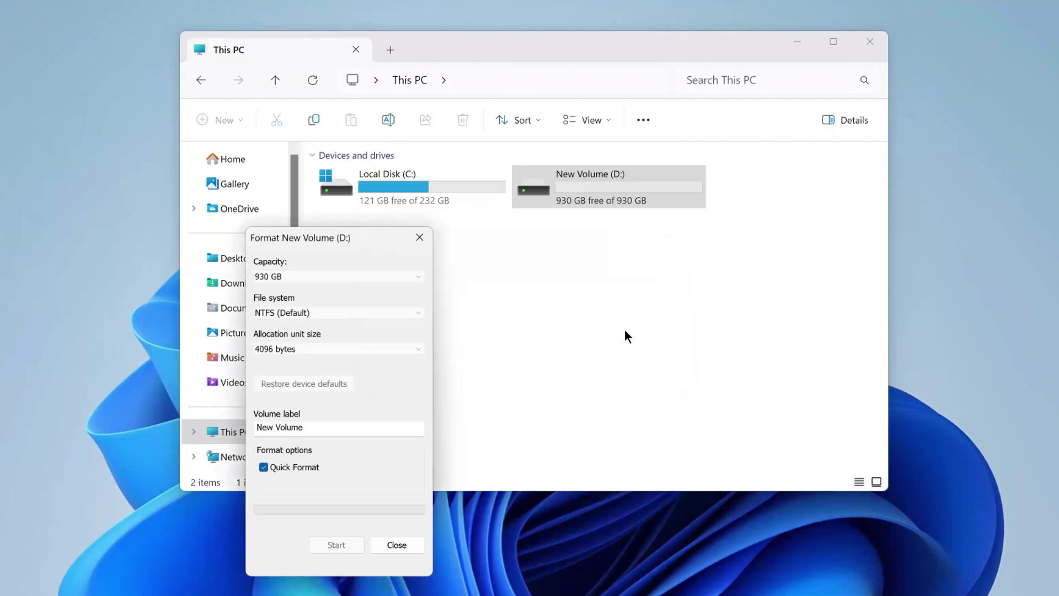
click(396, 544)
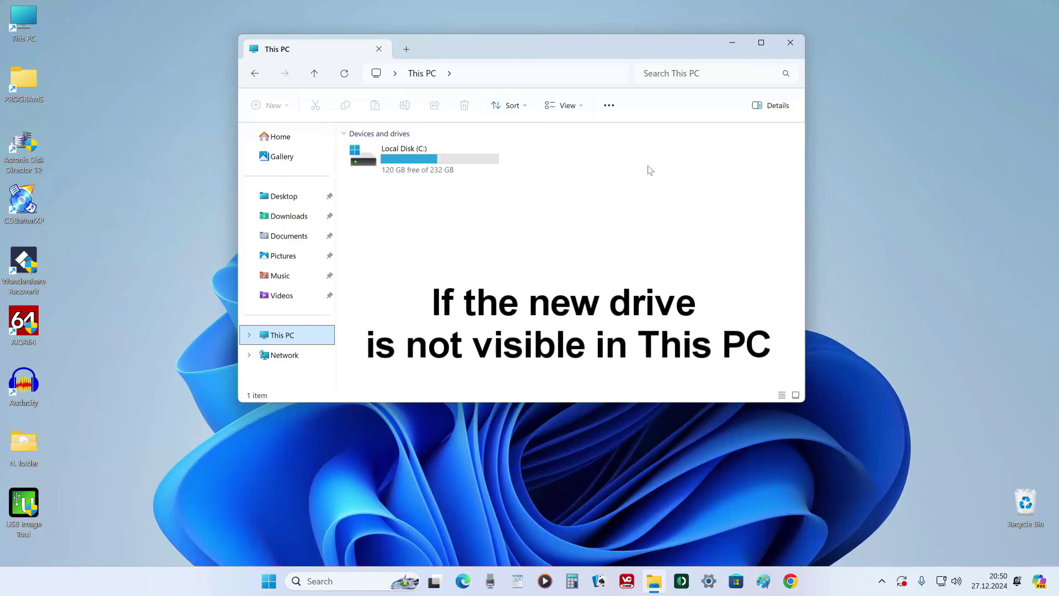
Close File Explorer and launch Disk Management from the Start right-click menu.
click(795, 47)
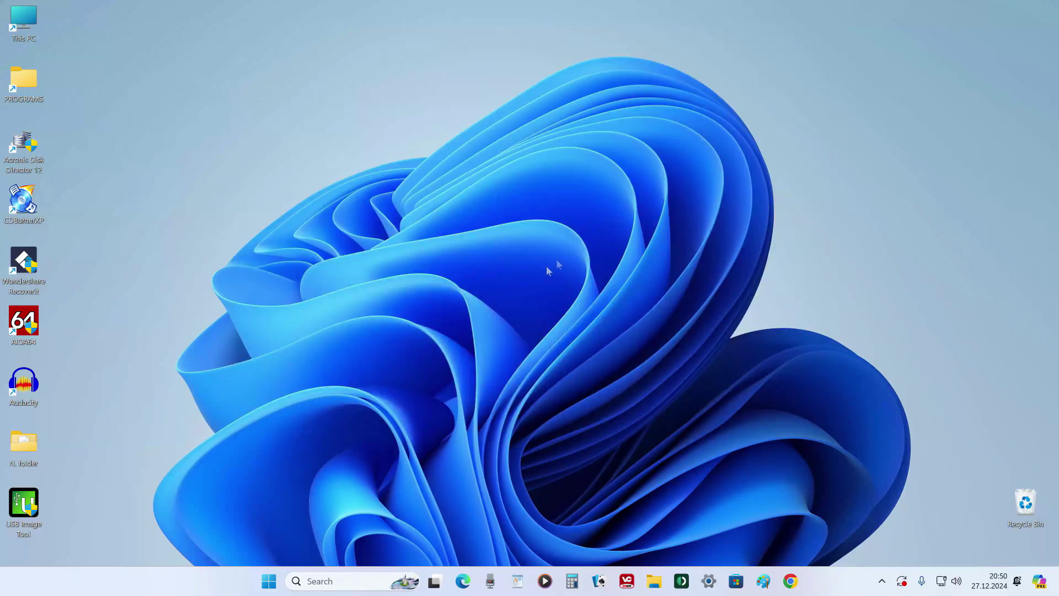
right_click(270, 583)
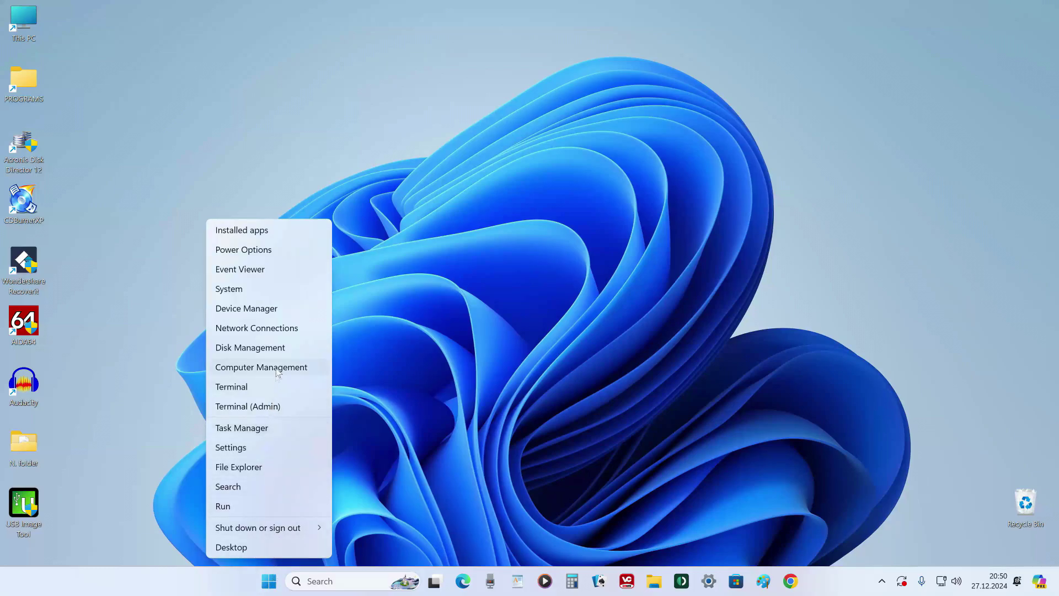
click(312, 351)
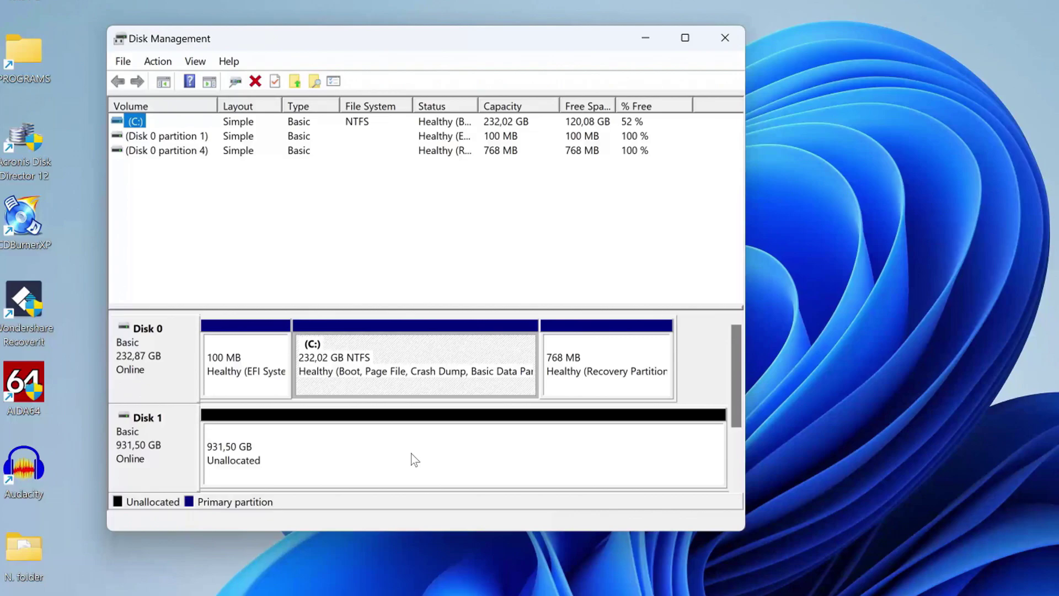
Create a simple volume on Disk 1's unallocated space: full 953852 MB, letter D, NTFS.
right_click(413, 453)
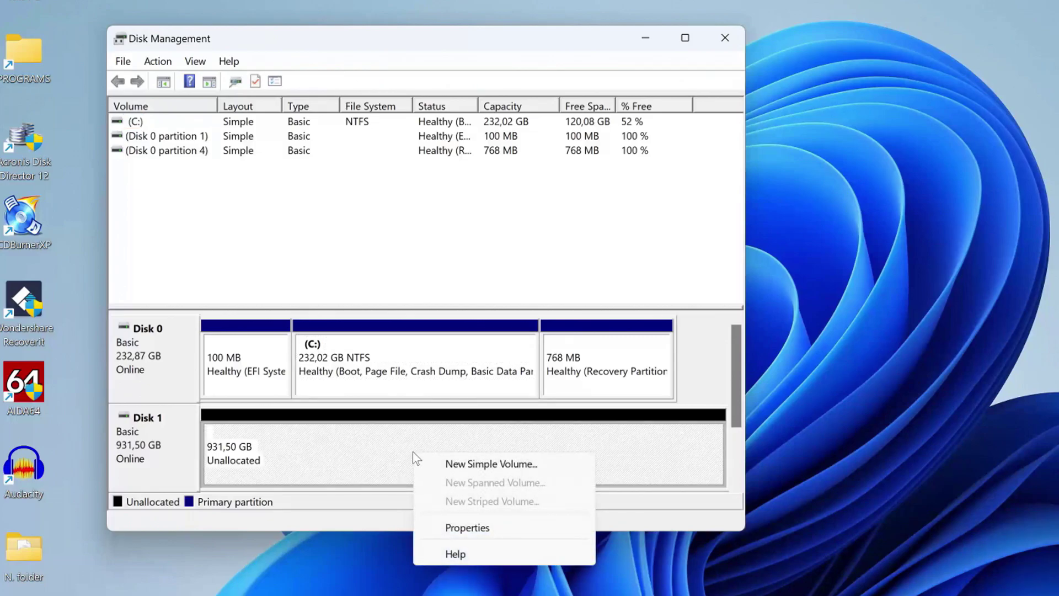
click(560, 473)
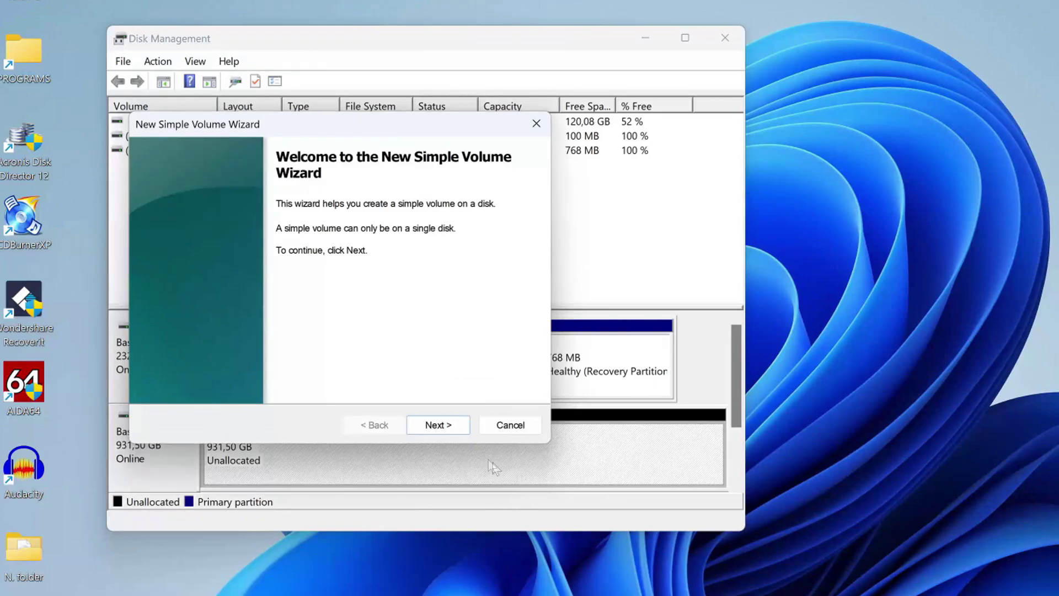
click(456, 428)
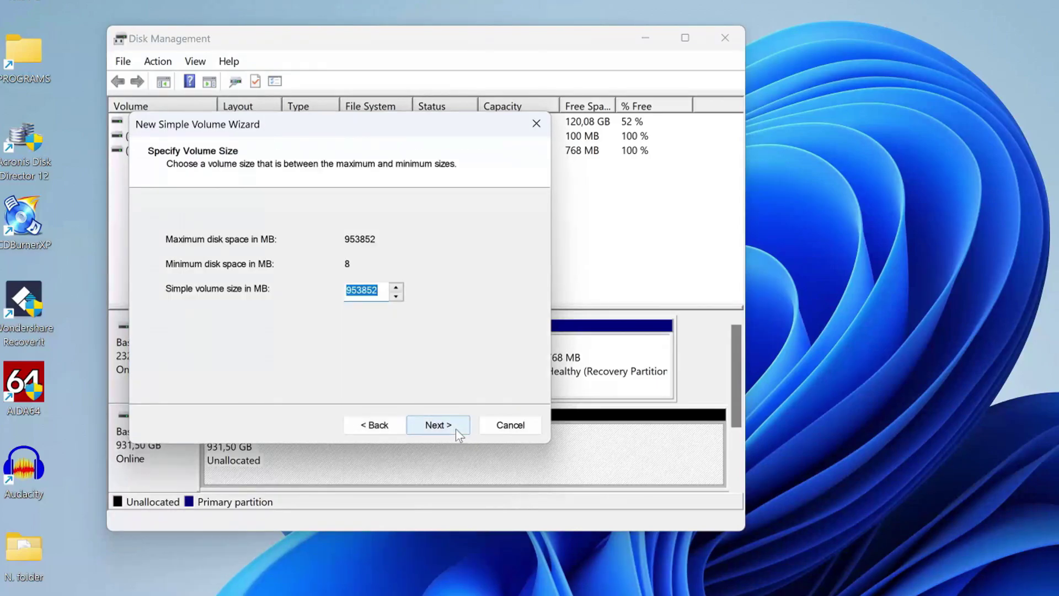
click(455, 428)
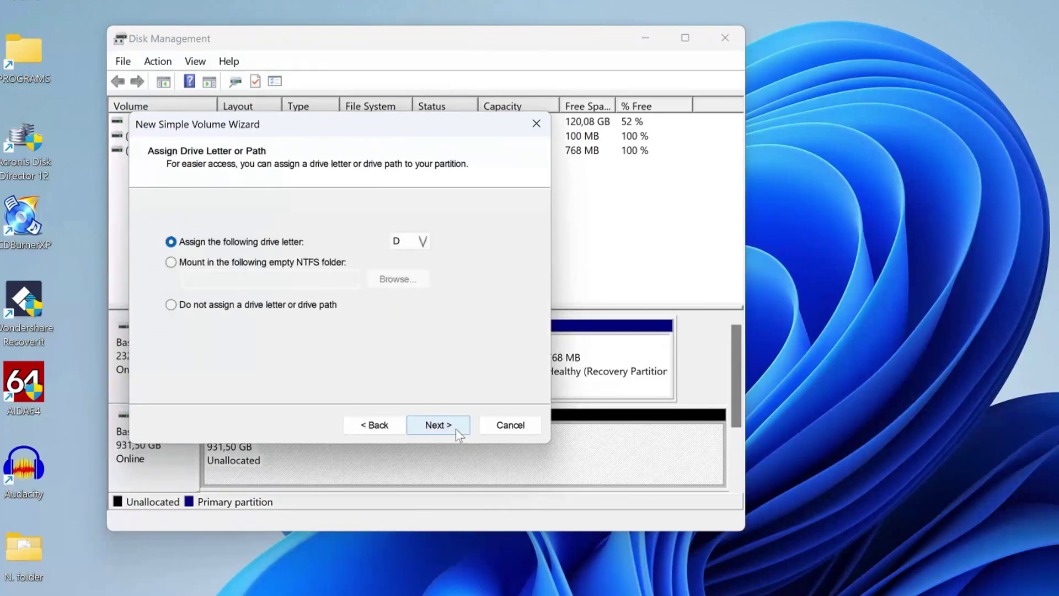
click(456, 429)
click(456, 428)
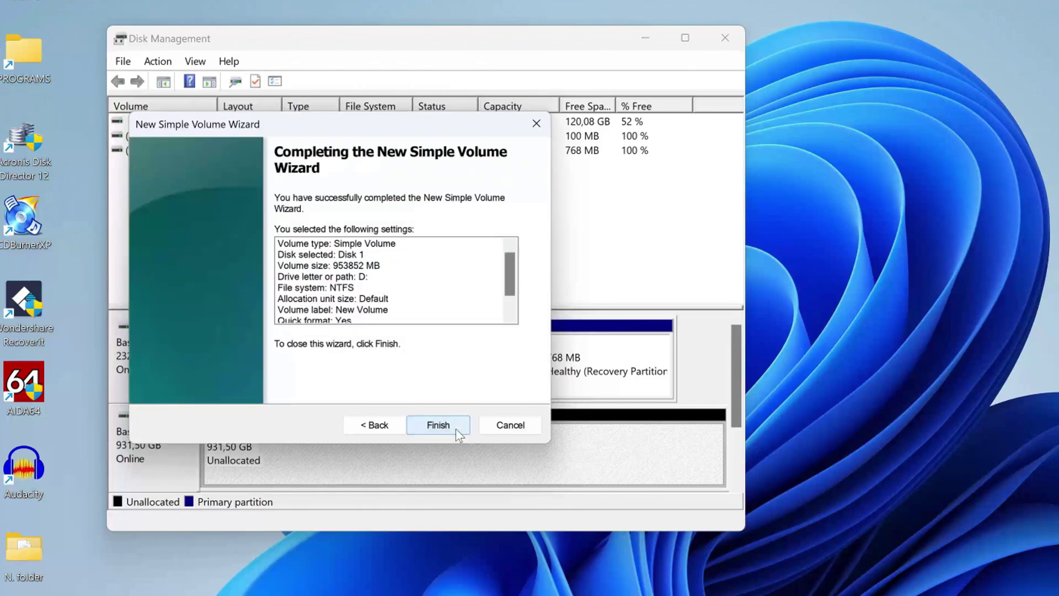
click(456, 428)
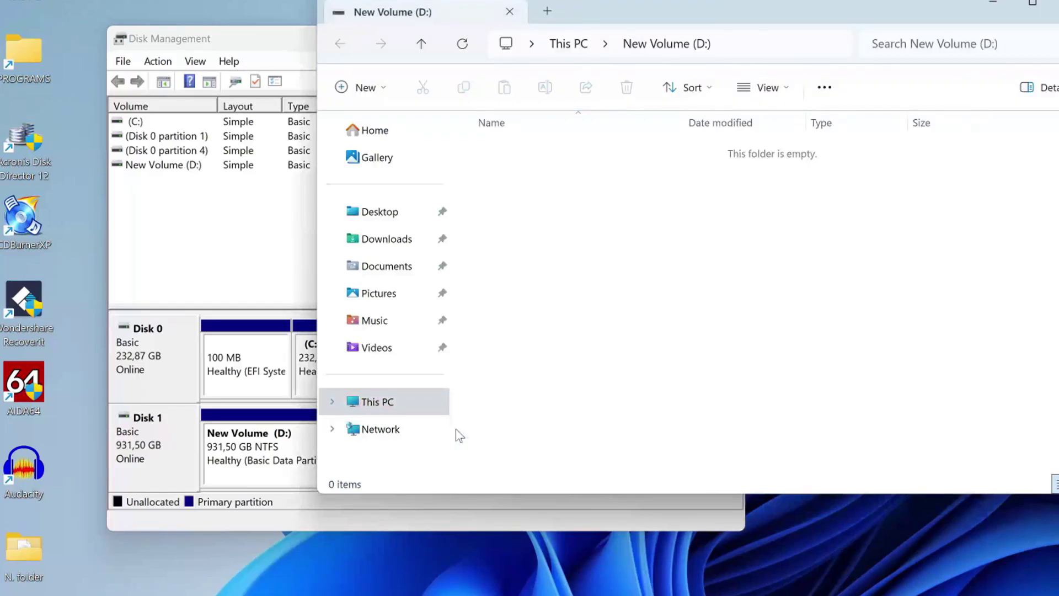
Close Disk Management and confirm Storage (D:) still holds 14 items with 873 GB free.
click(1056, 7)
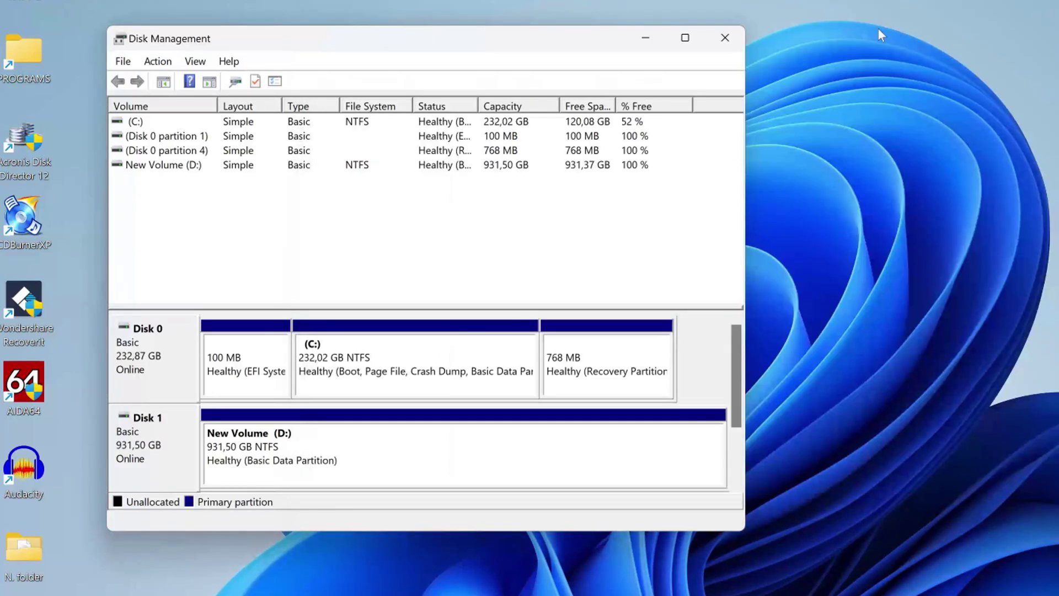
click(725, 37)
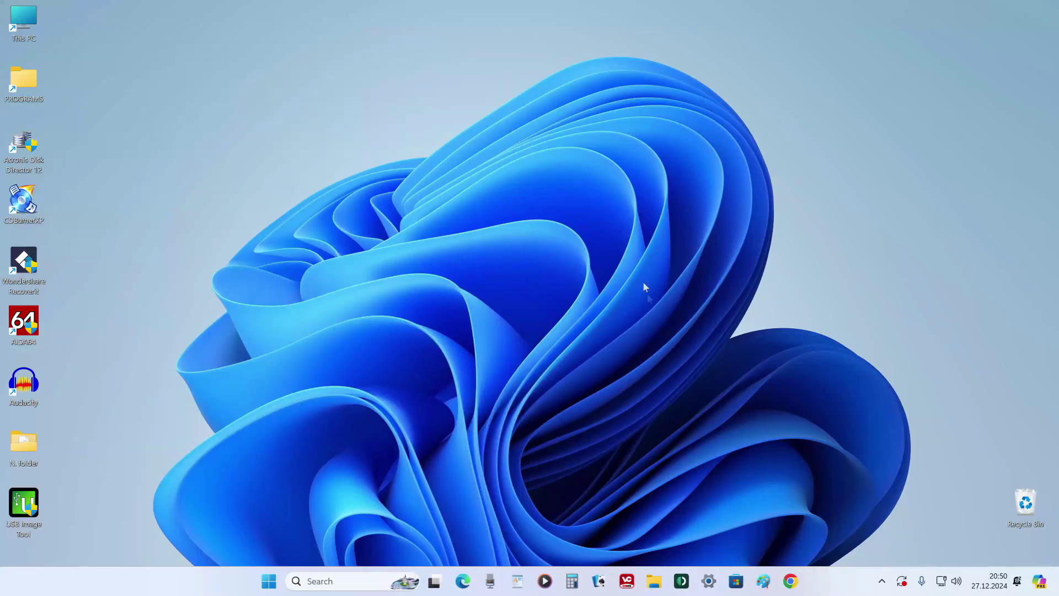
click(654, 581)
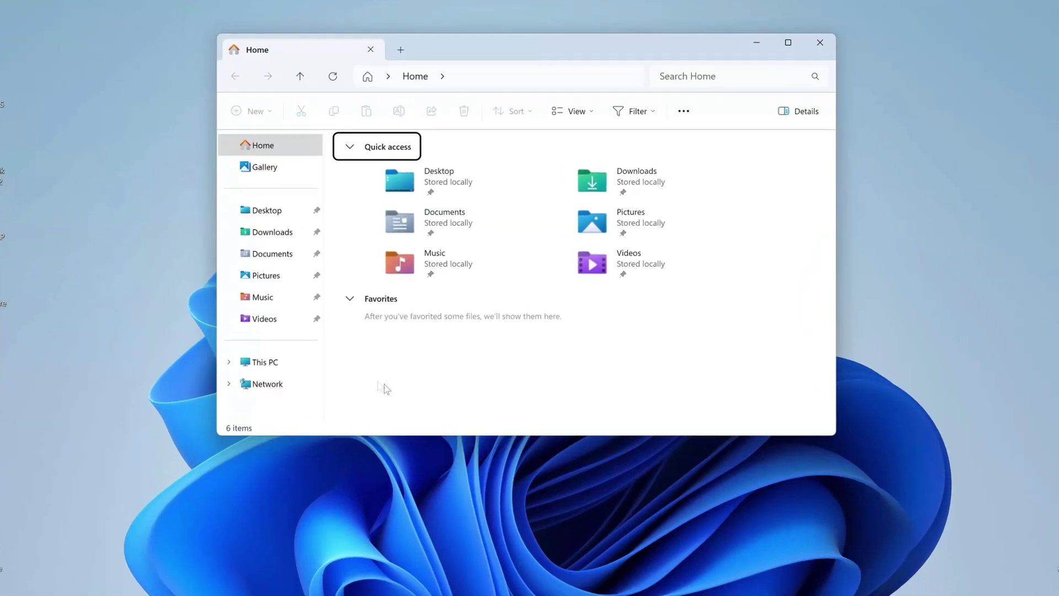
click(277, 413)
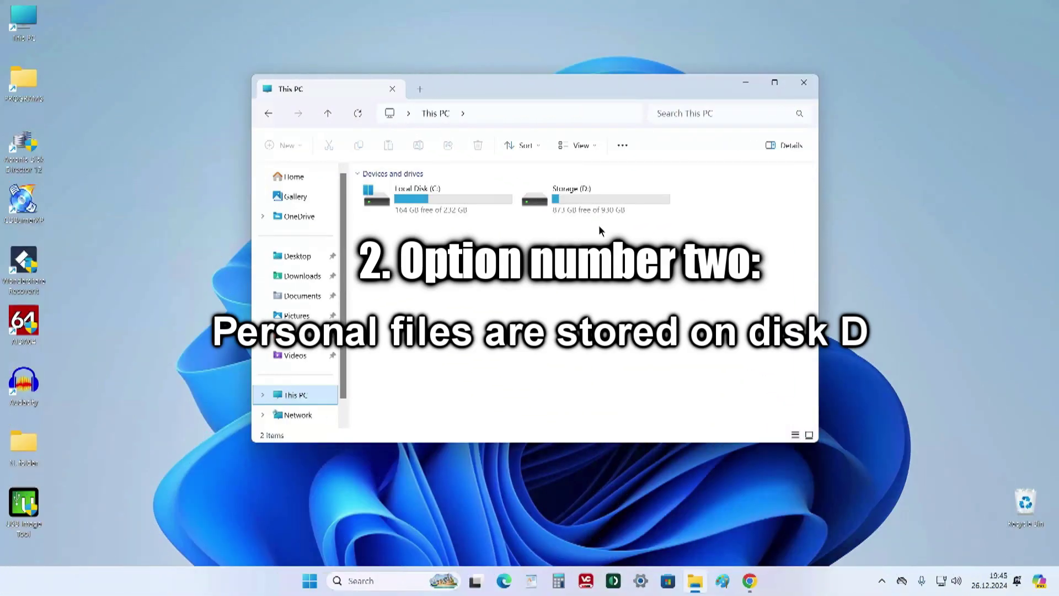
double_click(594, 201)
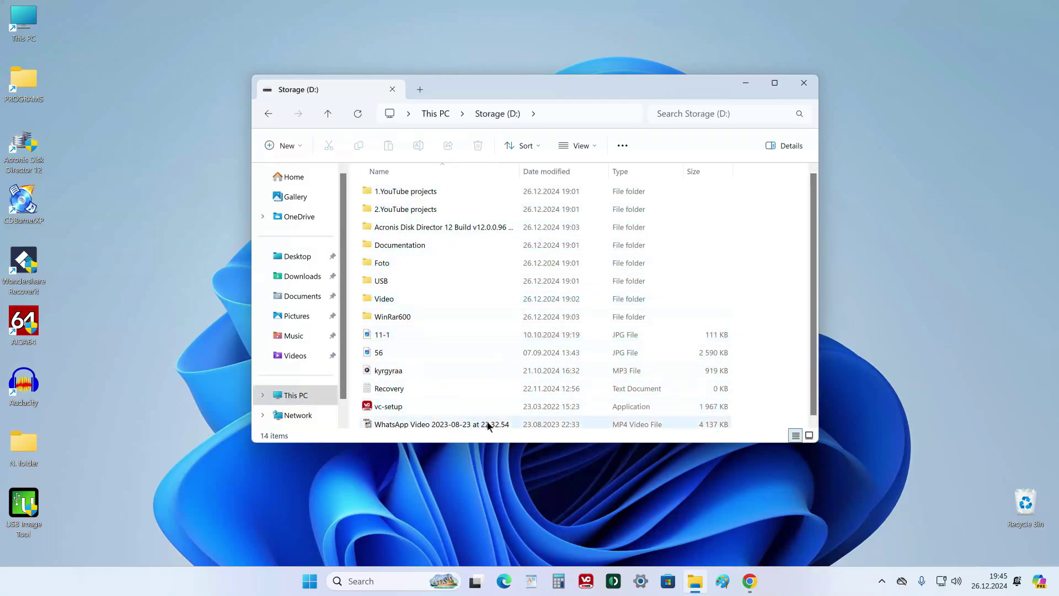
click(318, 397)
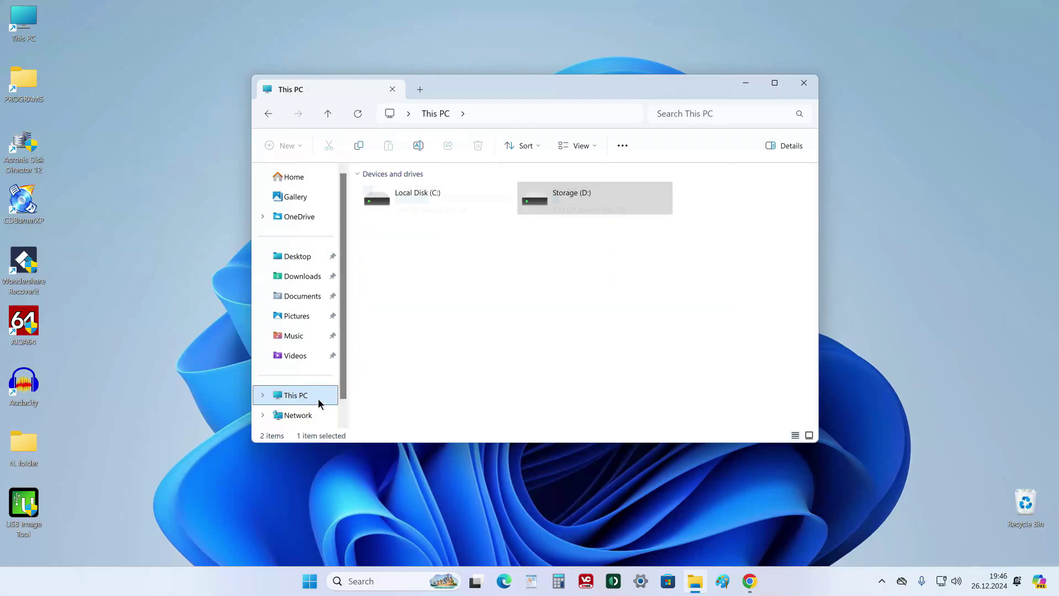
click(584, 226)
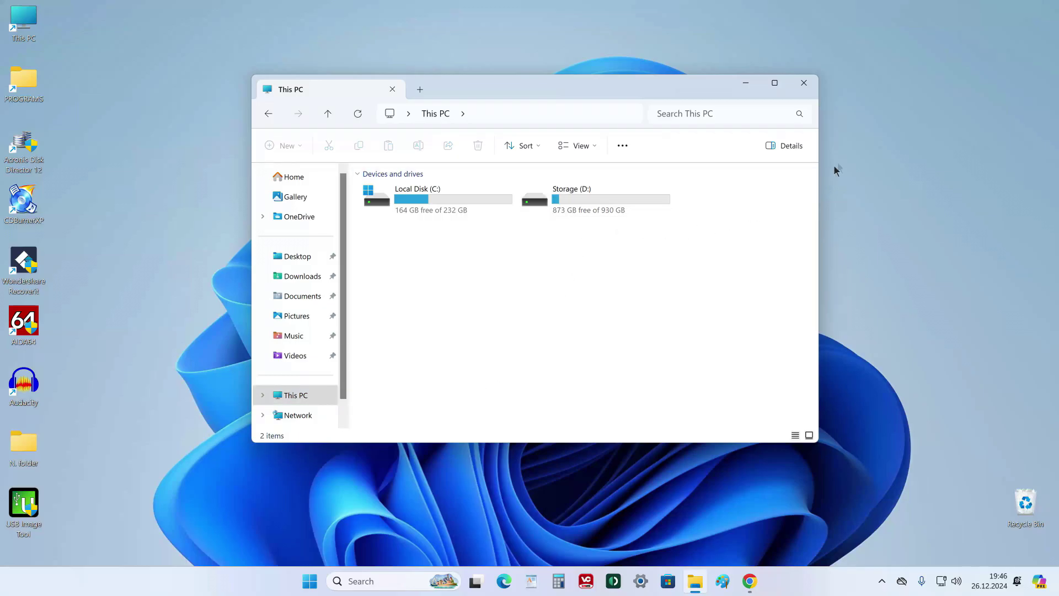
click(811, 86)
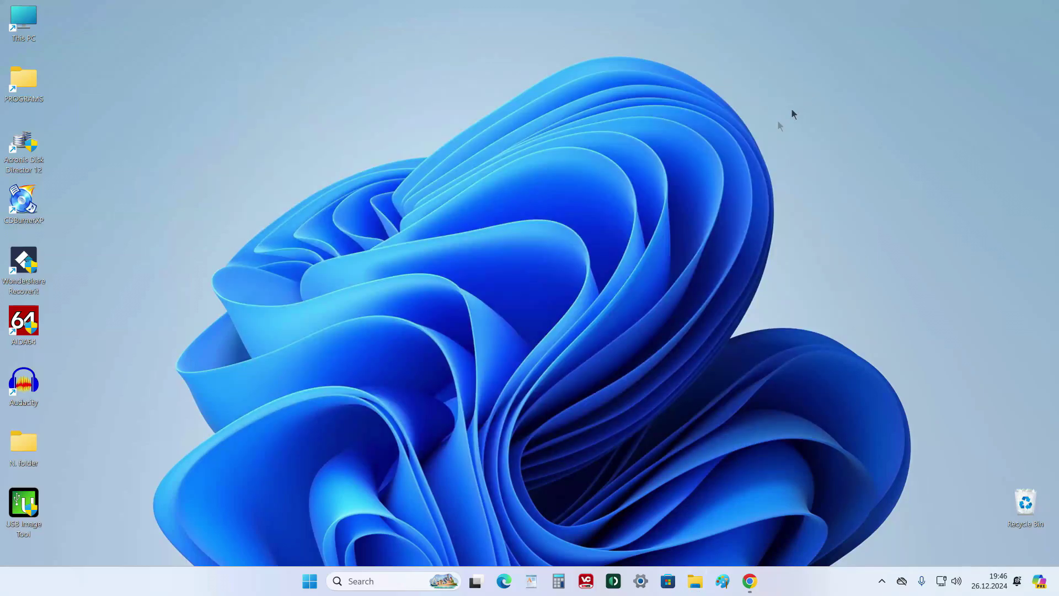
Open Disk Management via Win+X and shrink Storage (D:) by 100000 MB to 832,99 GB.
right_click(311, 580)
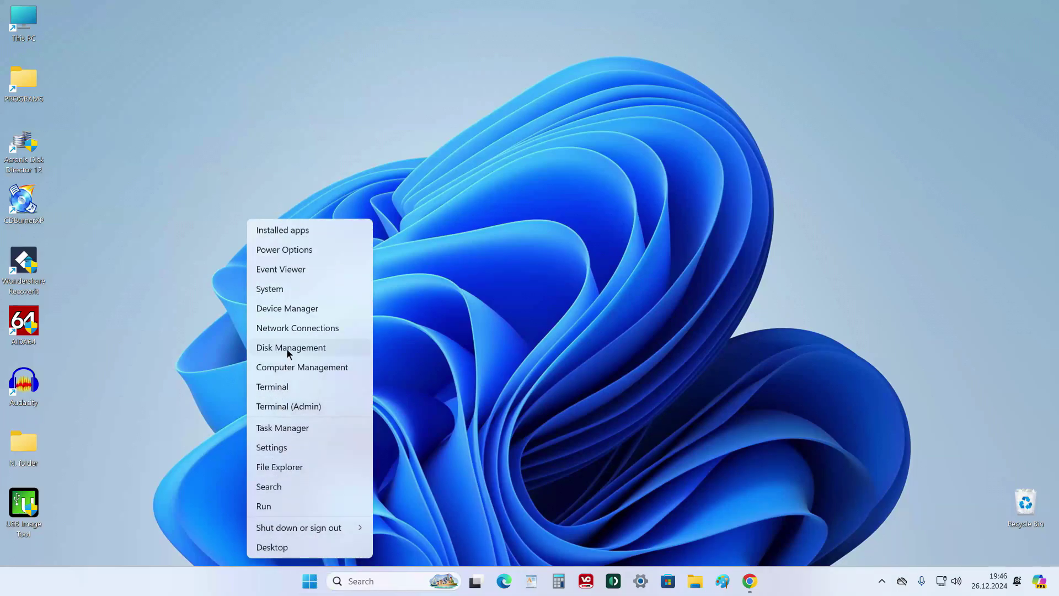
click(348, 348)
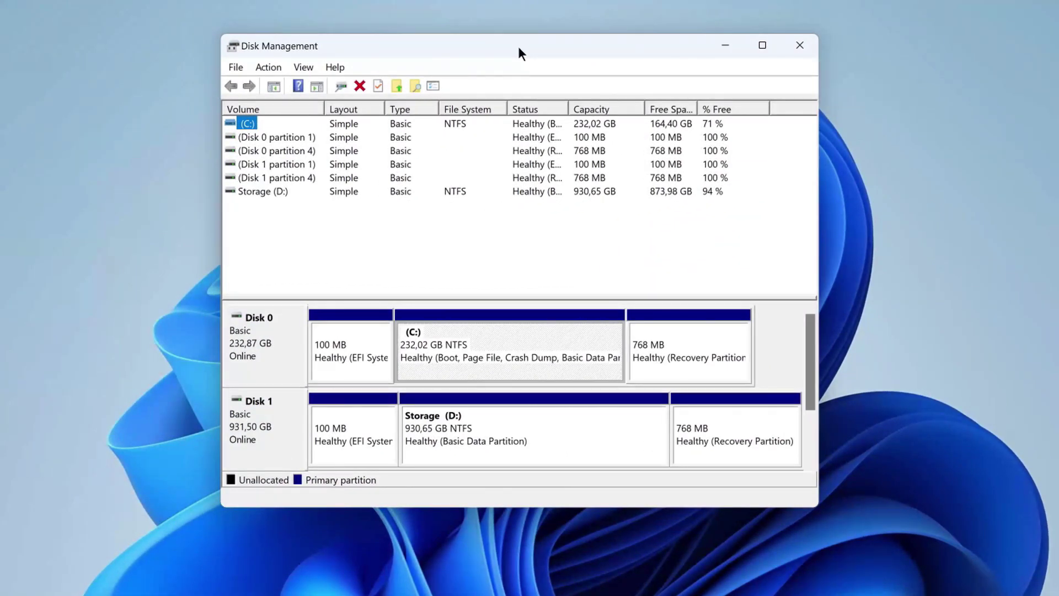
right_click(574, 440)
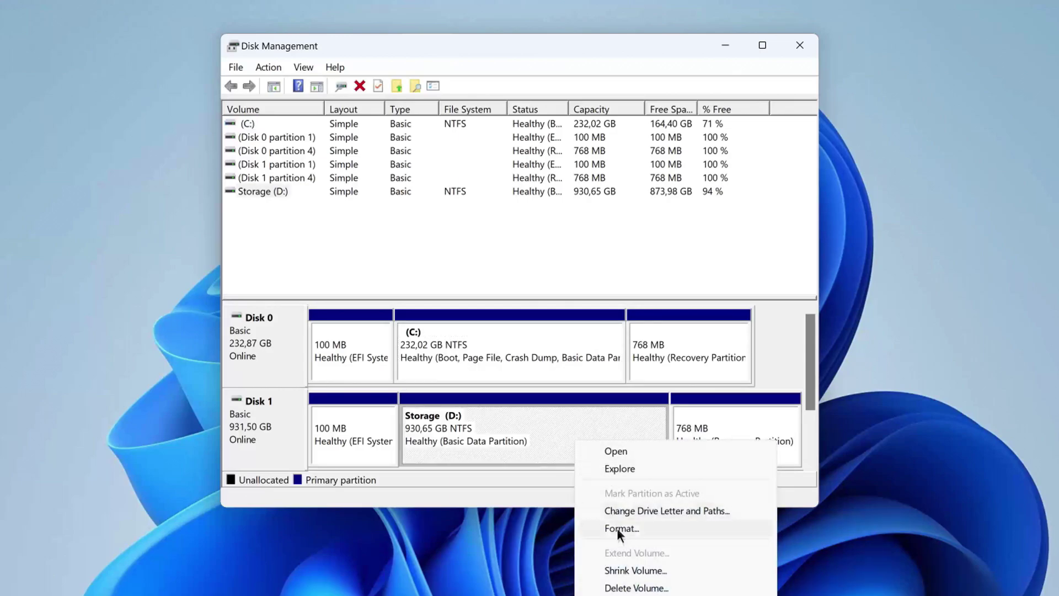
click(690, 574)
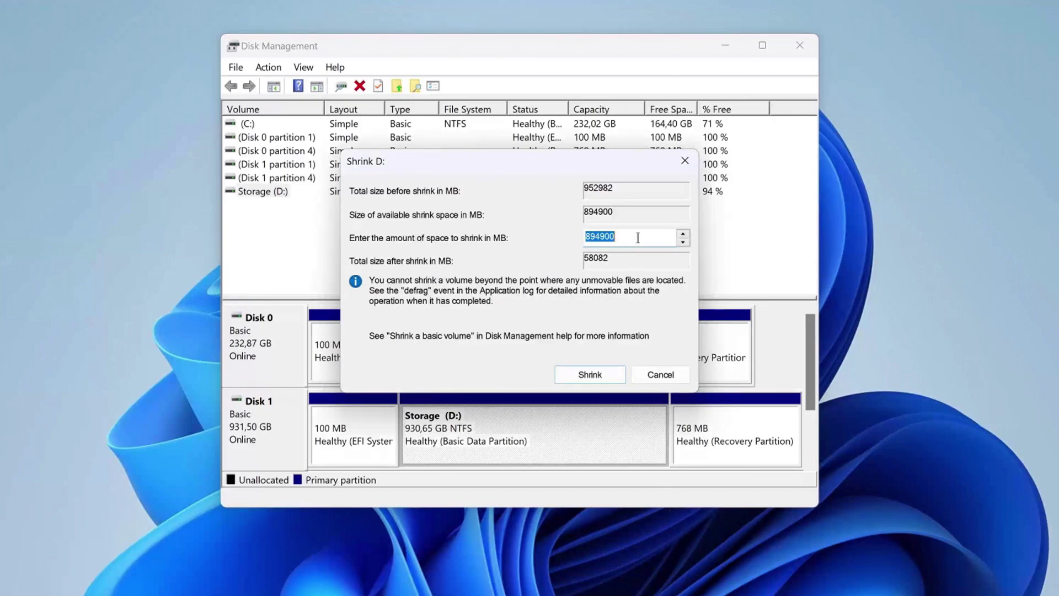
key(BackSpace)
text(100000)
click(611, 375)
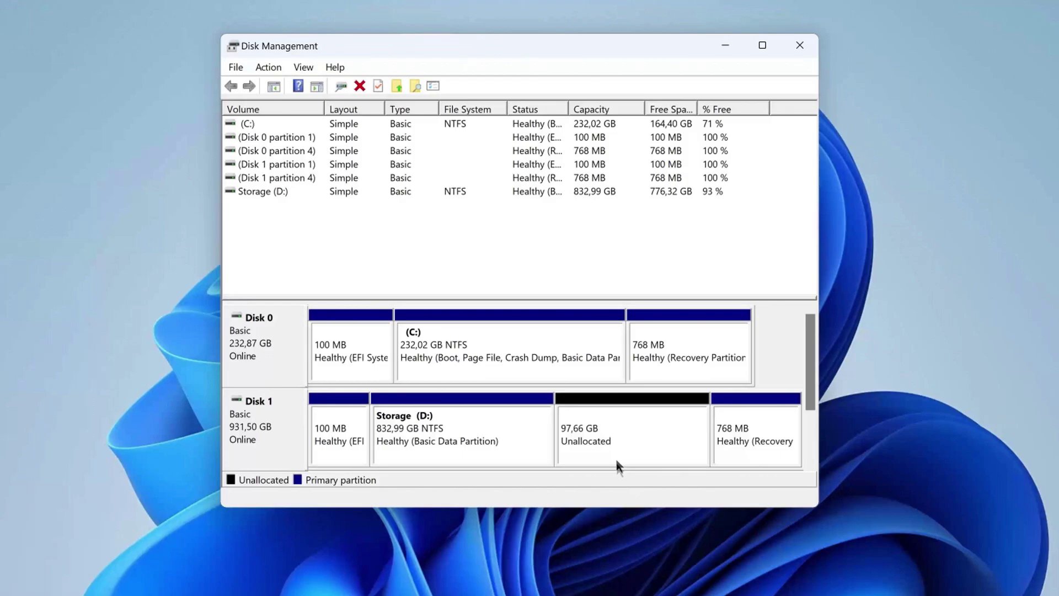
Make the 97,66 GB unallocated space a full-size NTFS New Volume (E:), then close both windows.
click(619, 433)
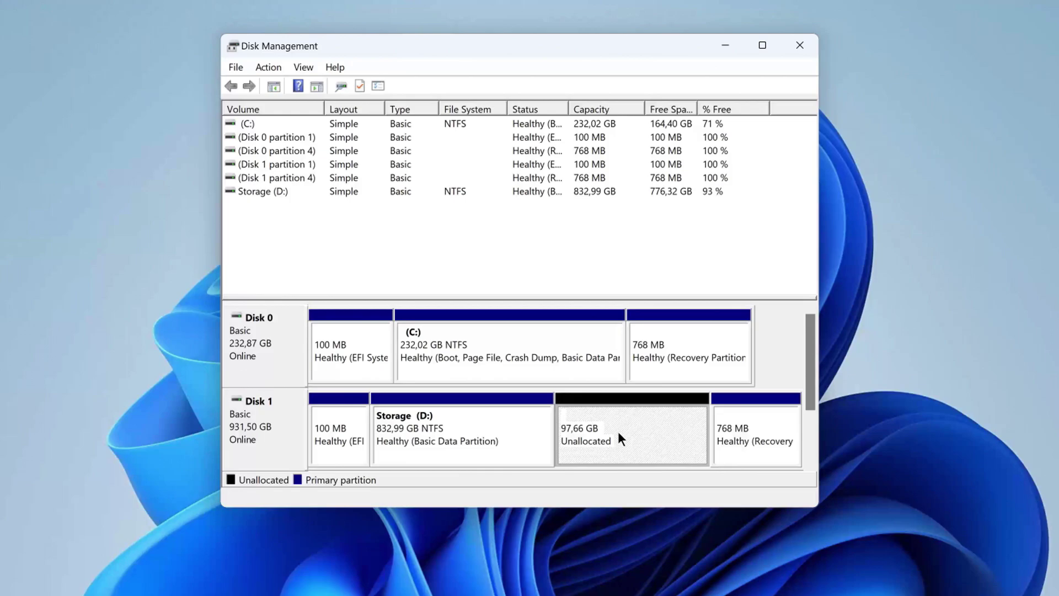
right_click(619, 434)
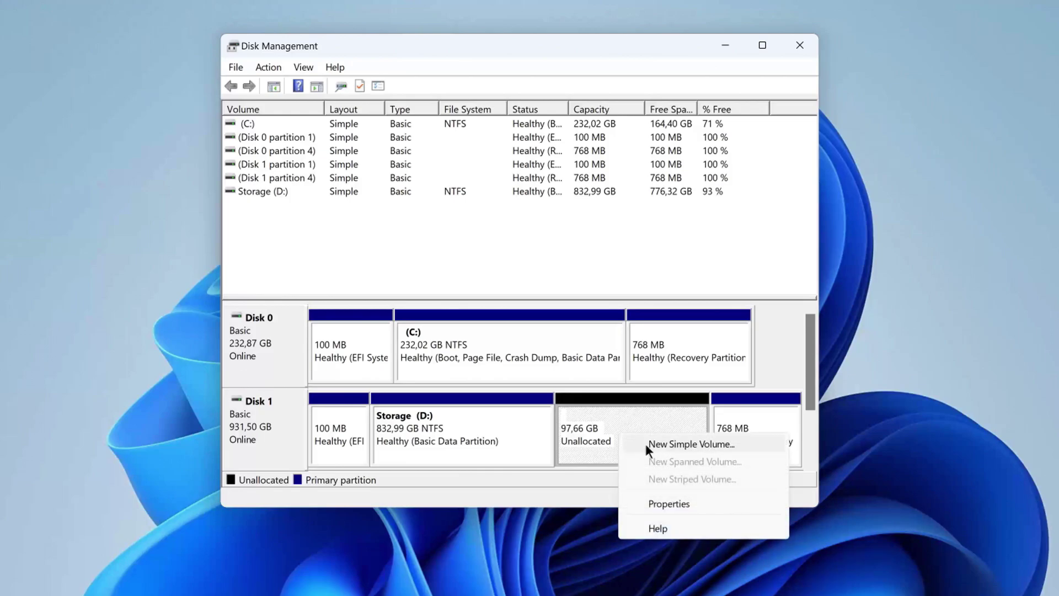
click(744, 444)
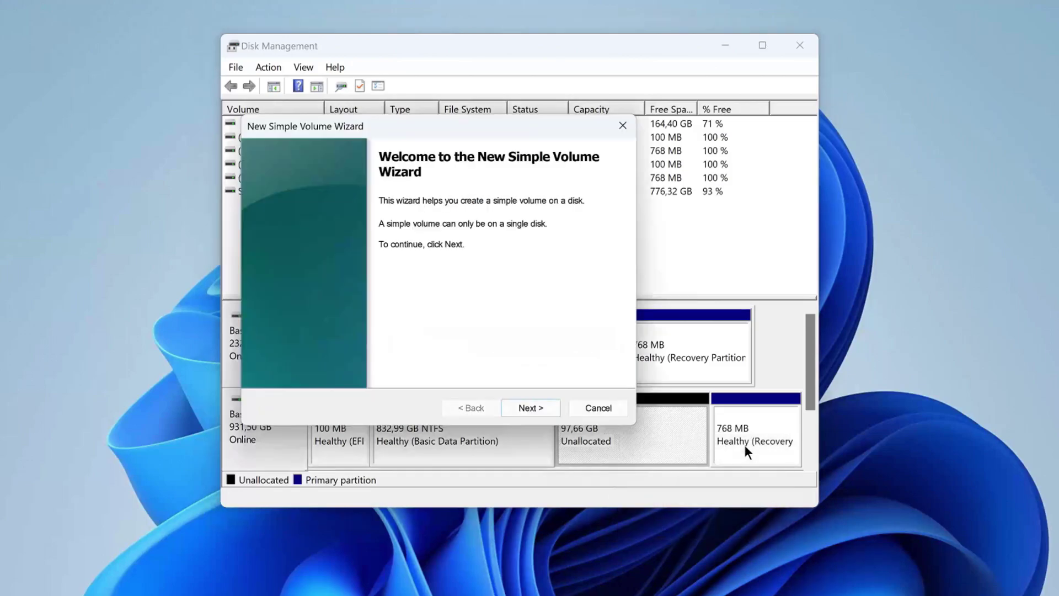
click(536, 406)
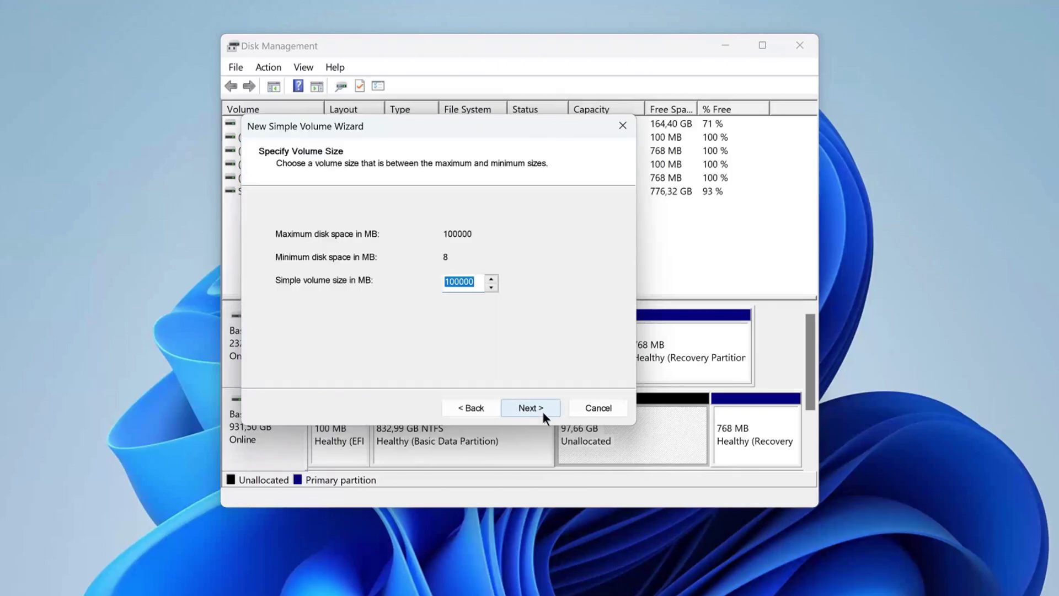
click(544, 412)
click(545, 413)
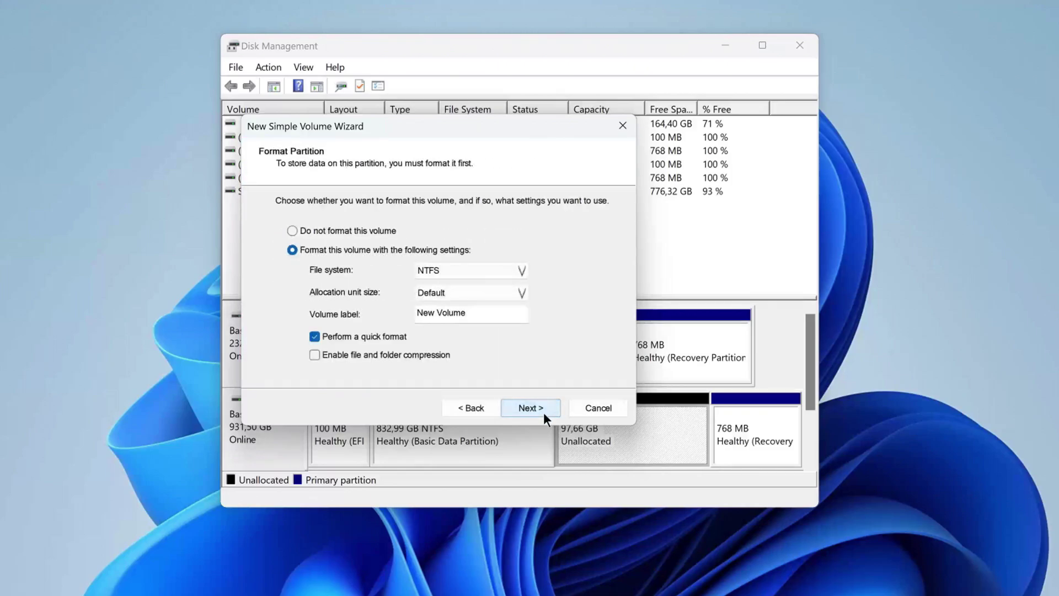
click(544, 412)
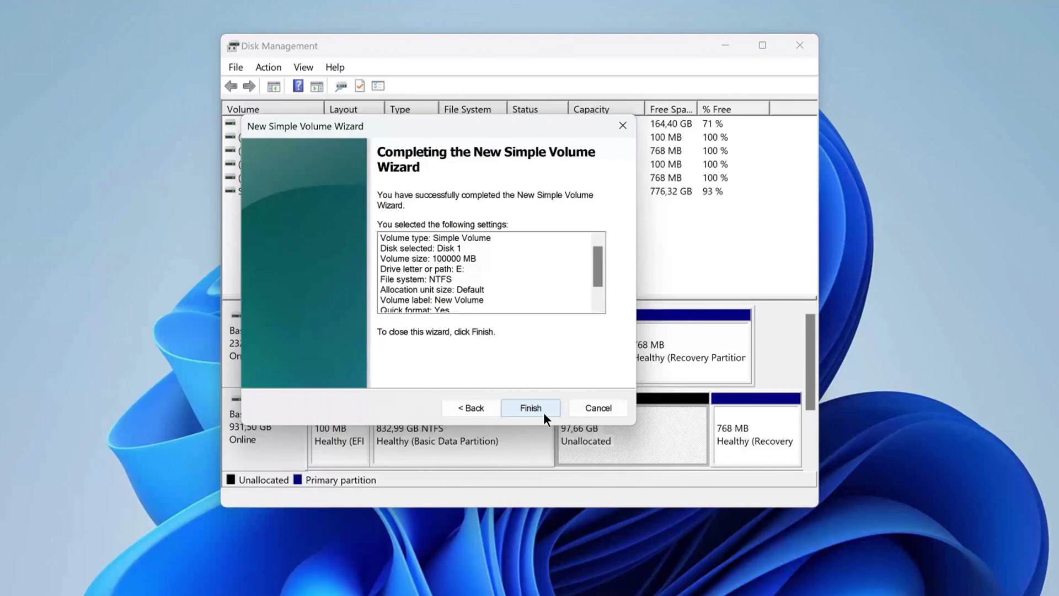
click(531, 408)
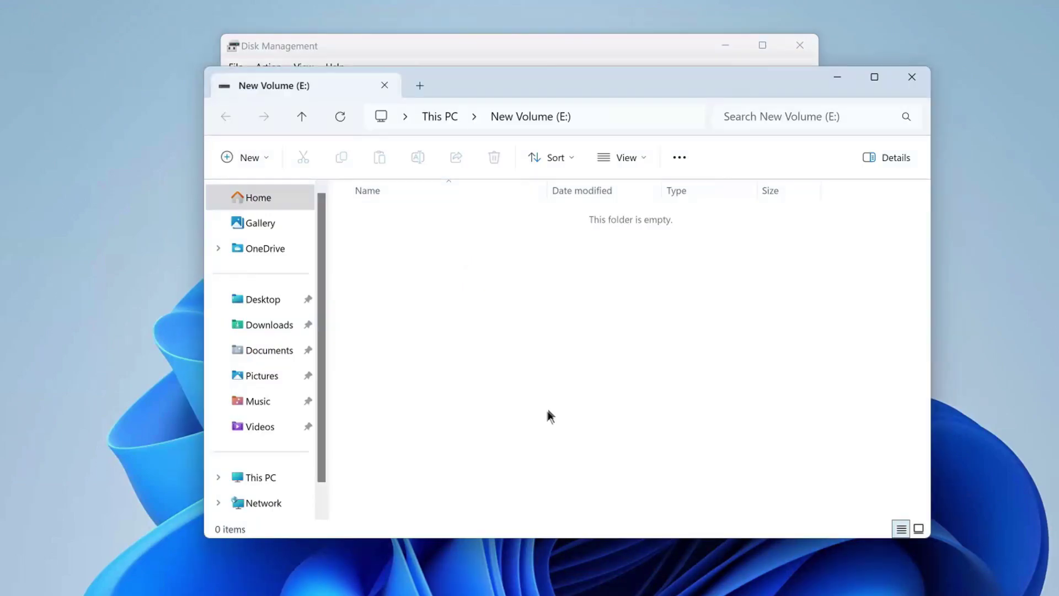
click(912, 77)
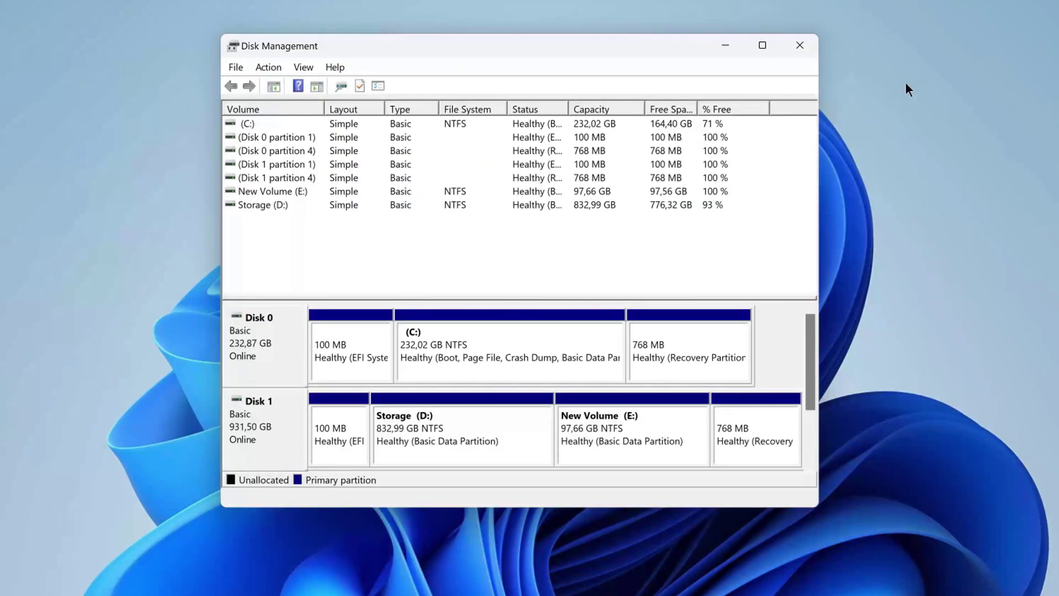
click(800, 45)
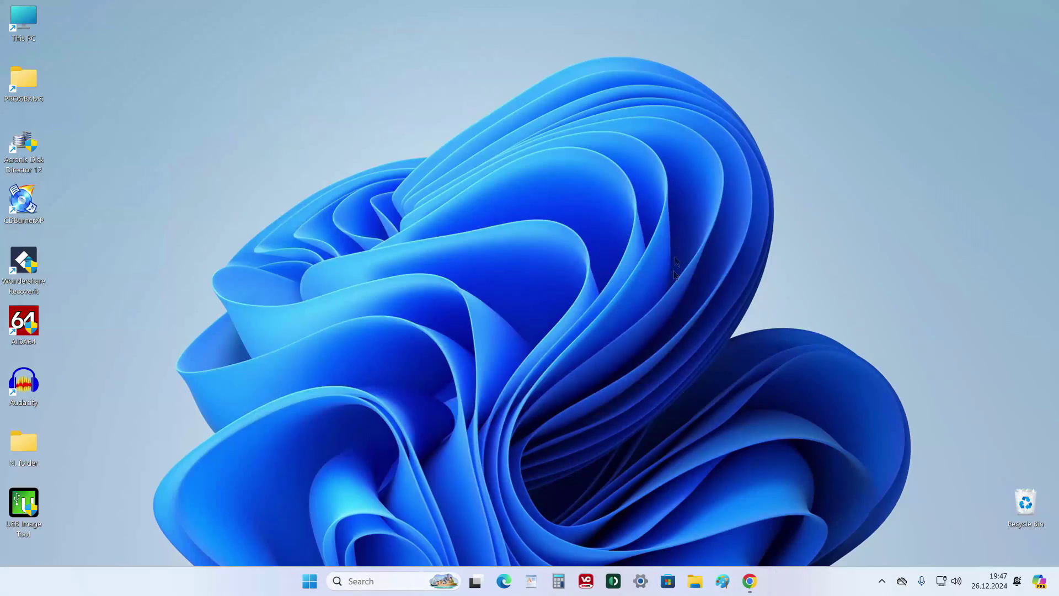
Check in This PC that New Volume (E:) is listed with 97,5 GB free, then close Explorer.
click(695, 581)
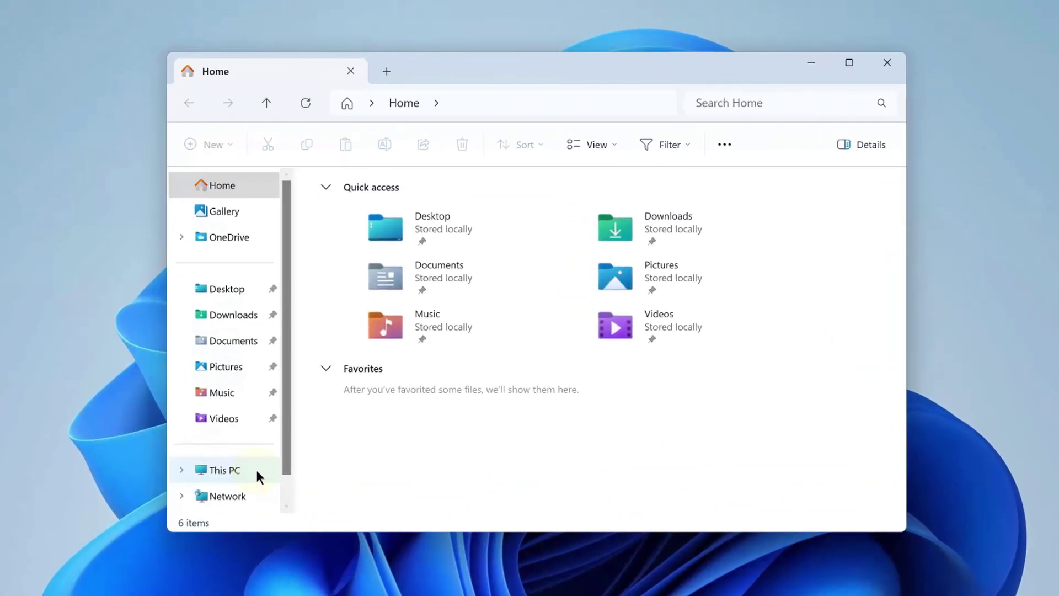
click(257, 469)
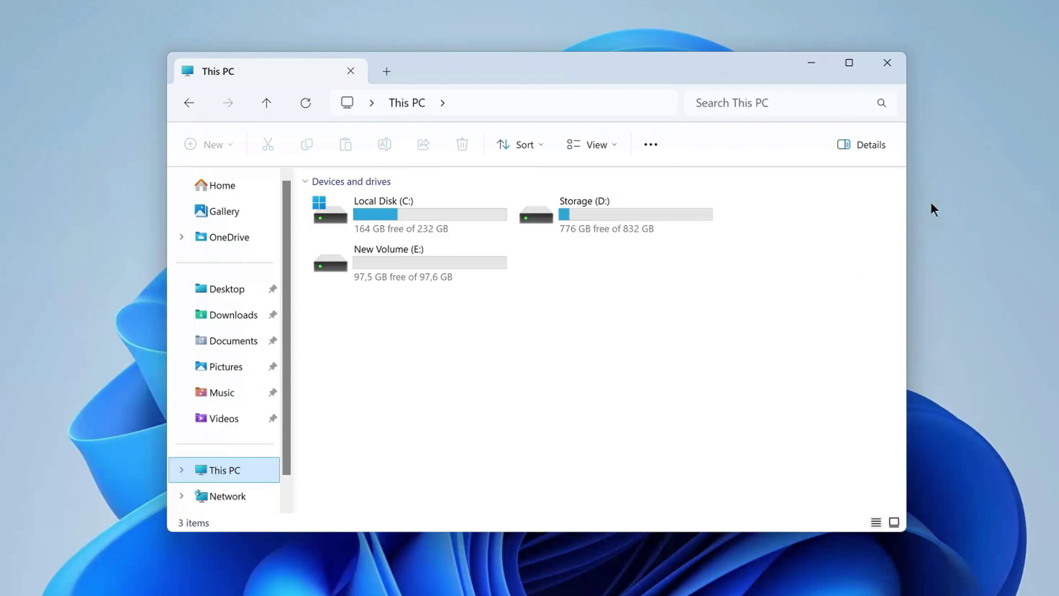
click(887, 63)
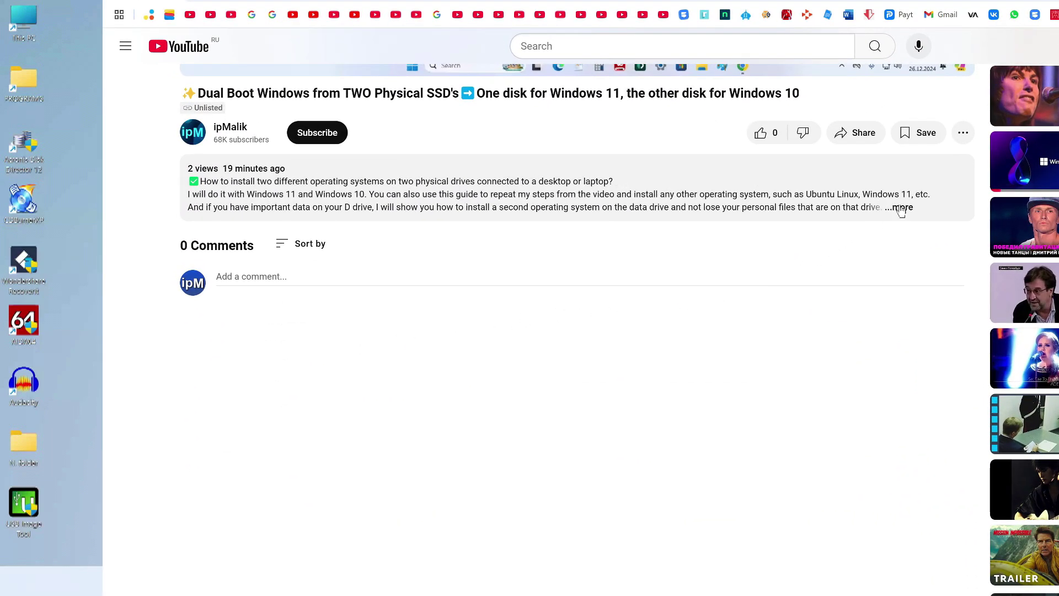
Download MediaCreationTool_22H2.exe from Microsoft's Download Windows 10 page, then close Chrome.
click(901, 208)
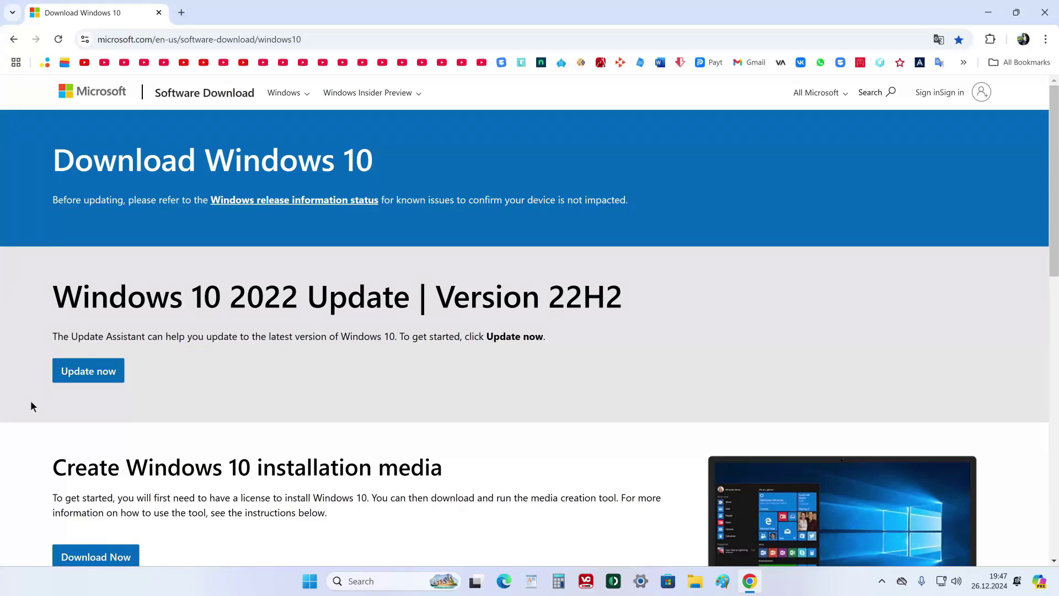
scroll(31, 406, down, 5)
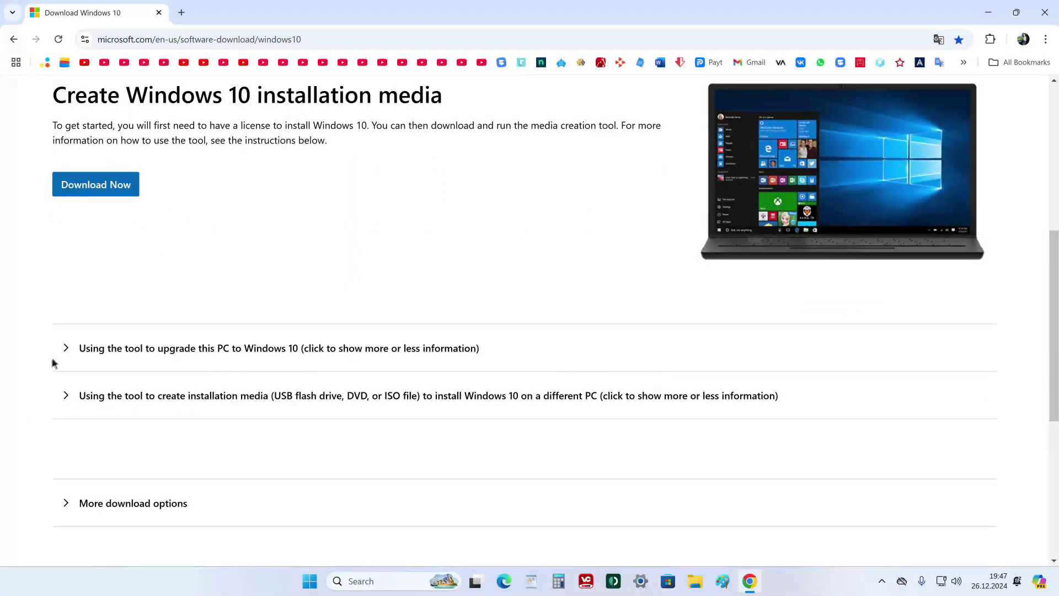
click(67, 348)
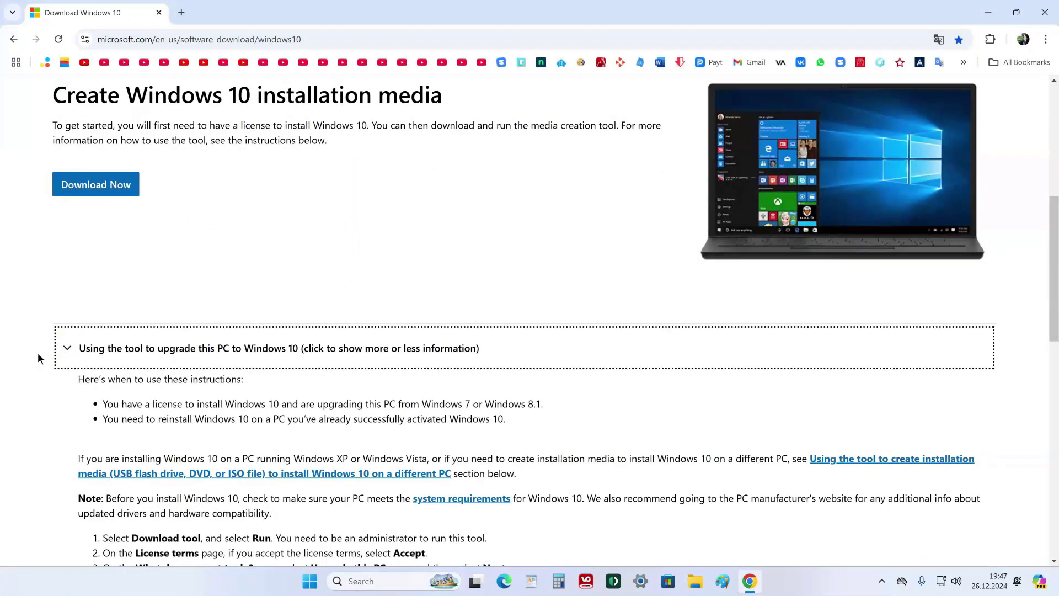
scroll(37, 356, down, 3)
scroll(37, 361, up, 3)
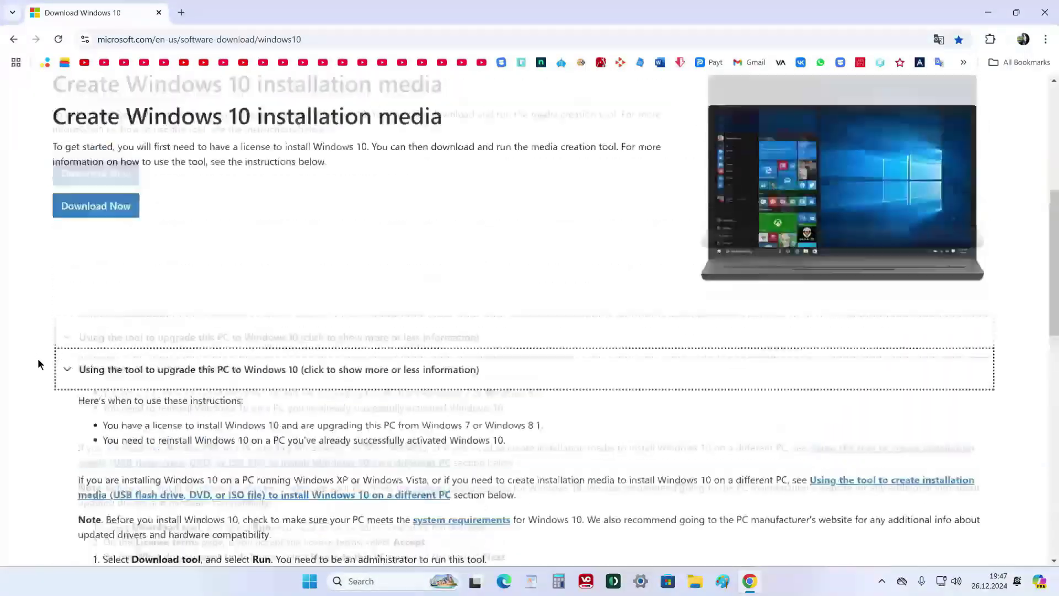
scroll(38, 358, up, 3)
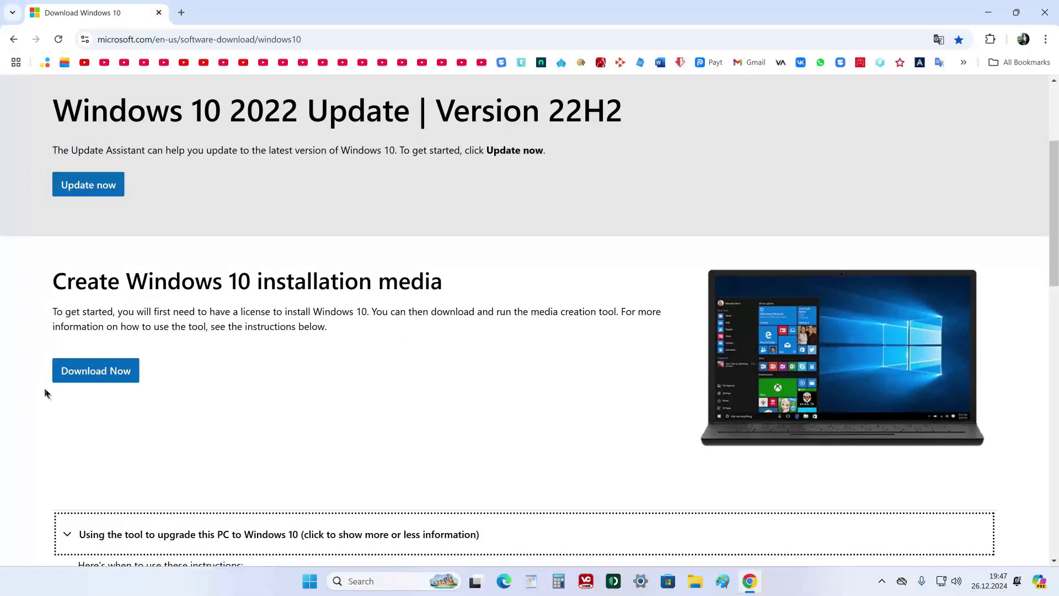
click(131, 380)
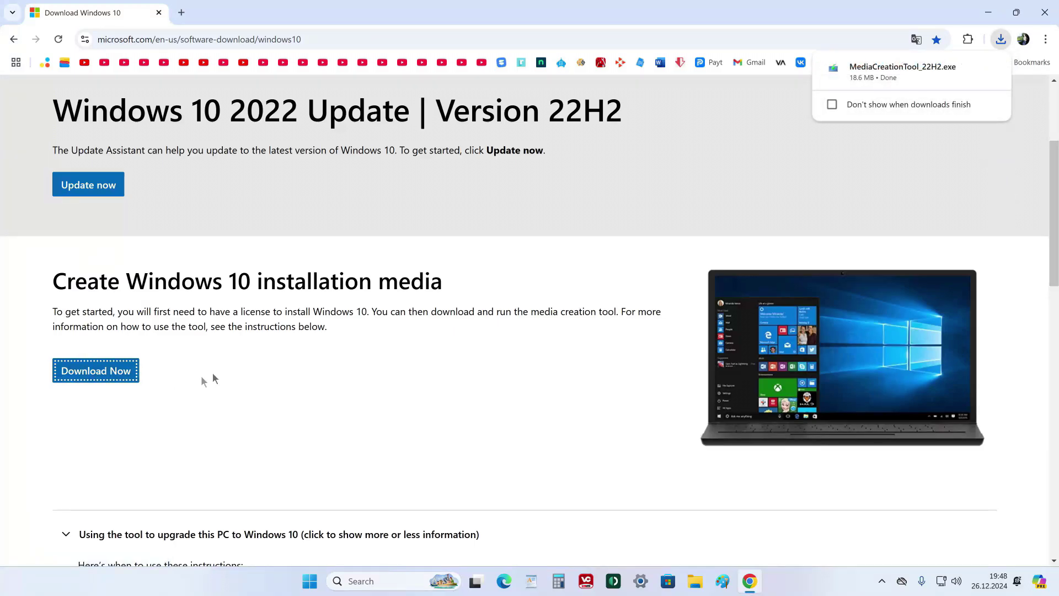
click(1050, 20)
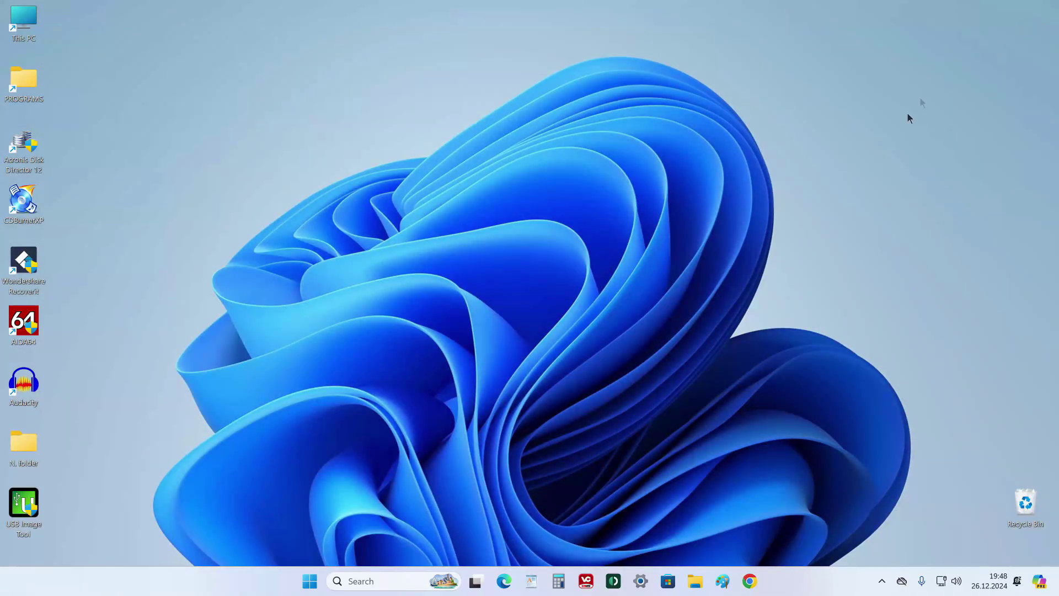
Launch MediaCreationTool_22H2 from the Downloads folder in File Explorer.
click(696, 581)
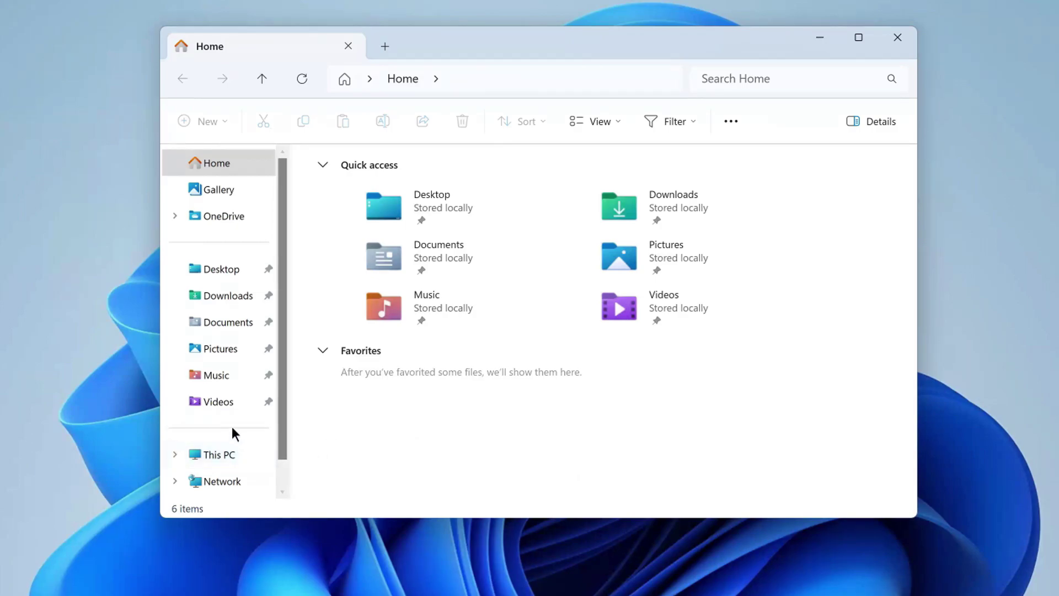
click(224, 301)
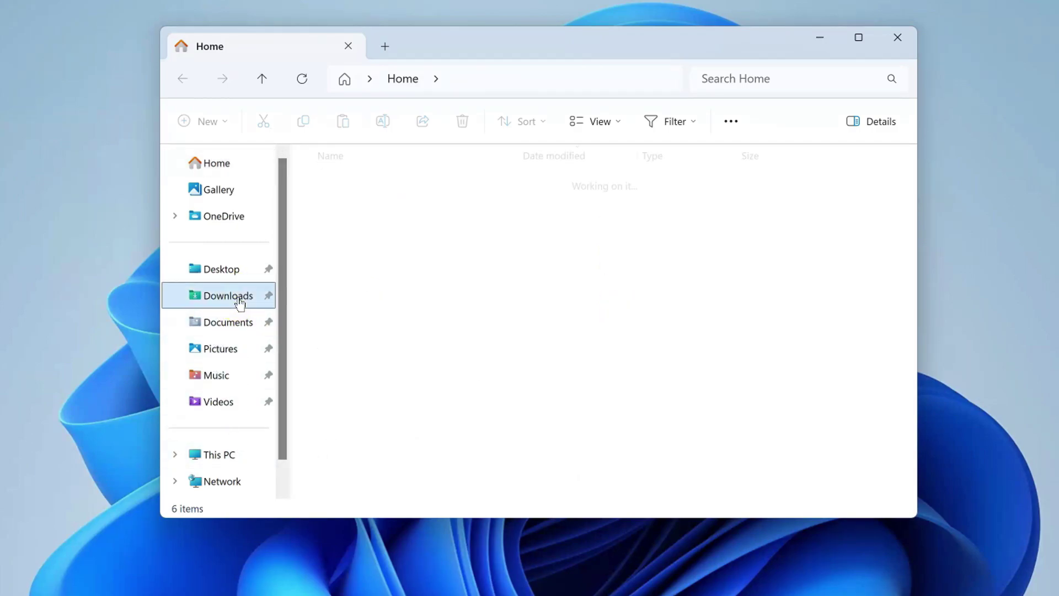
double_click(382, 203)
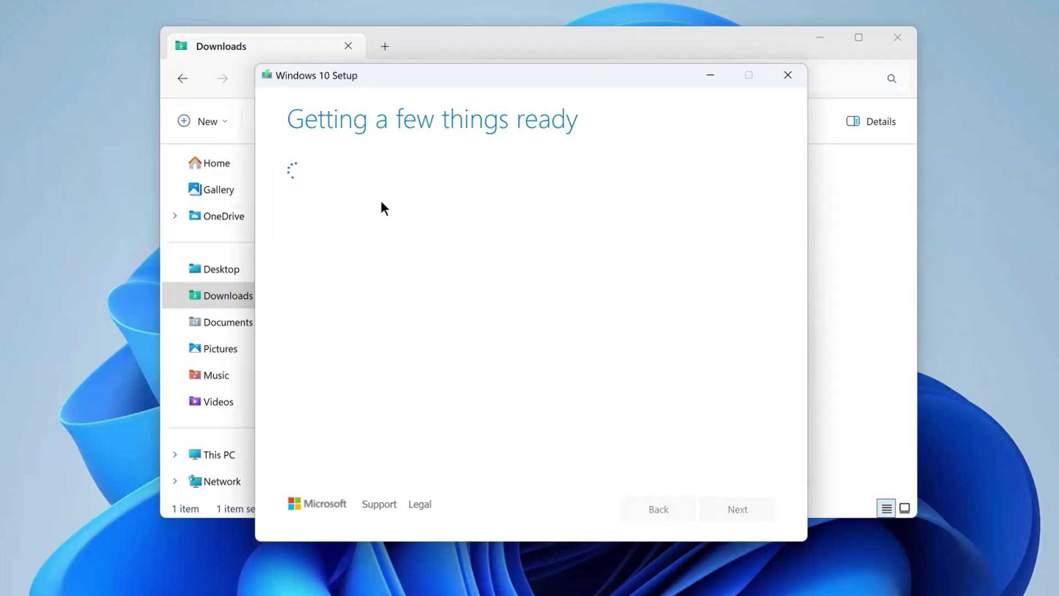
Accept the license terms and choose to create installation media for another PC.
click(899, 40)
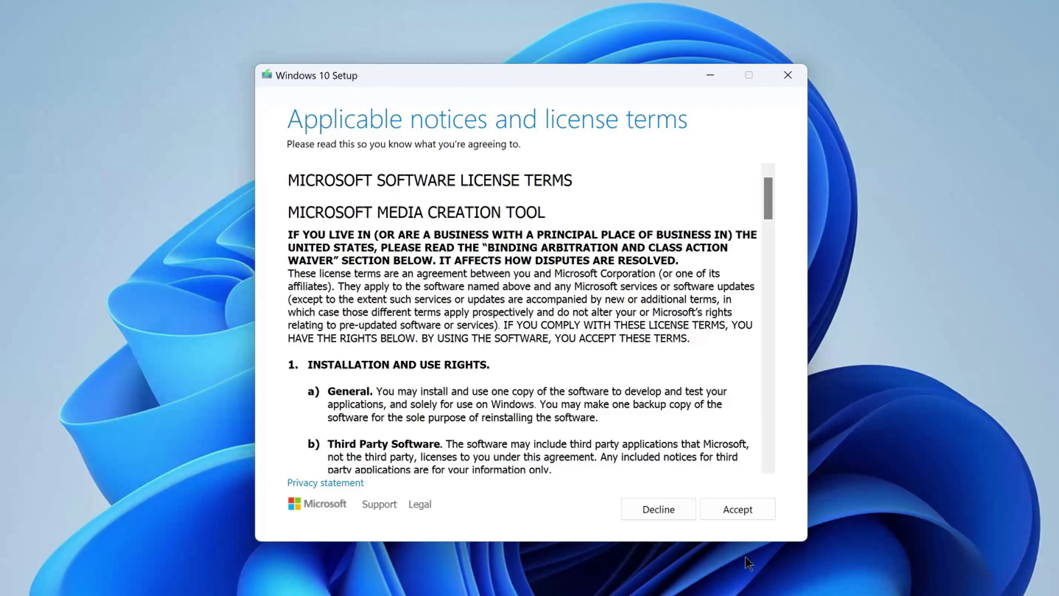
click(709, 509)
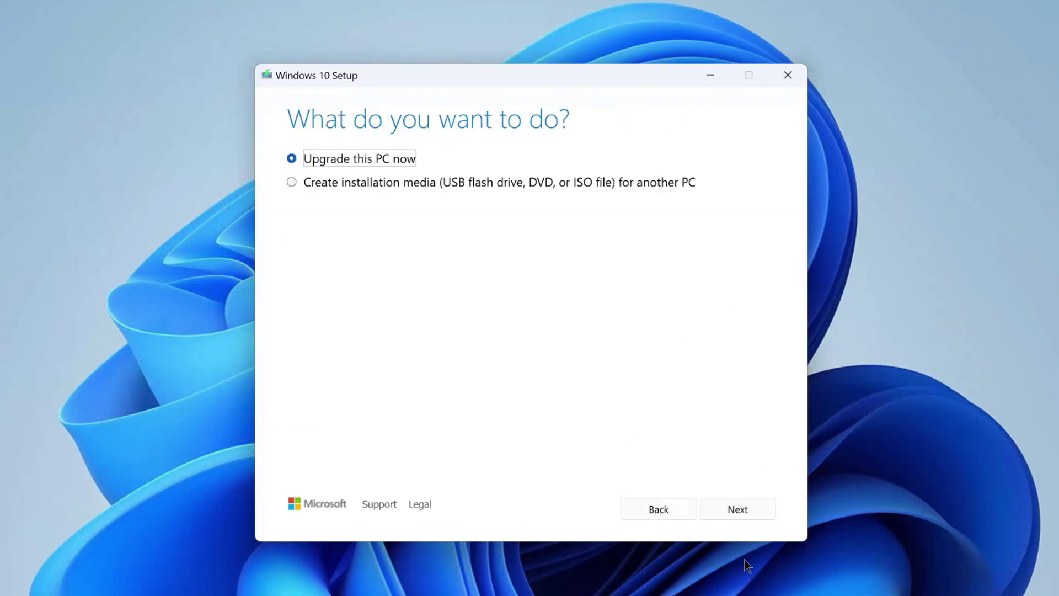
click(293, 181)
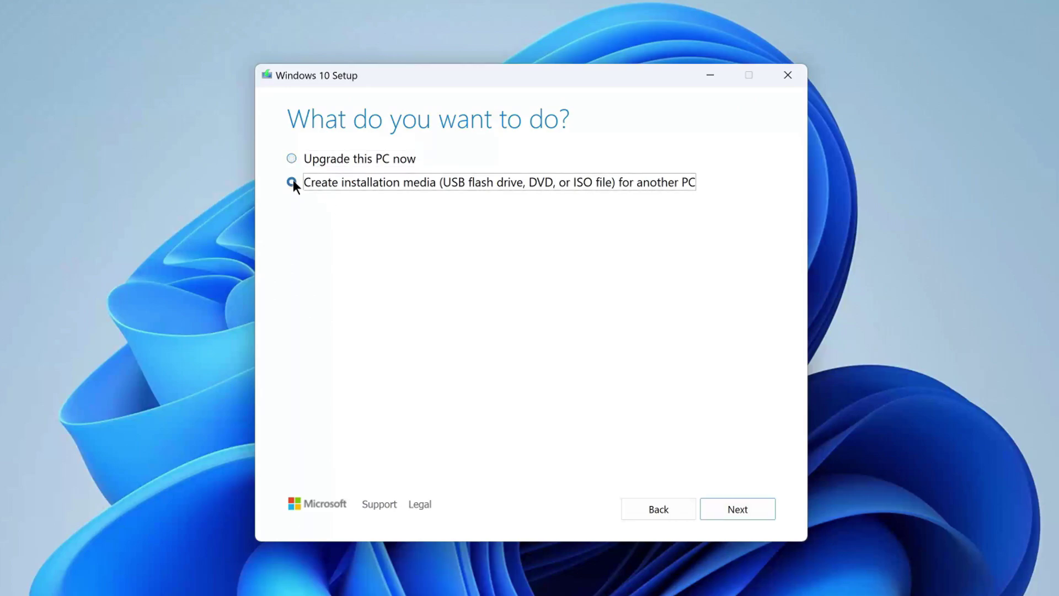
click(709, 516)
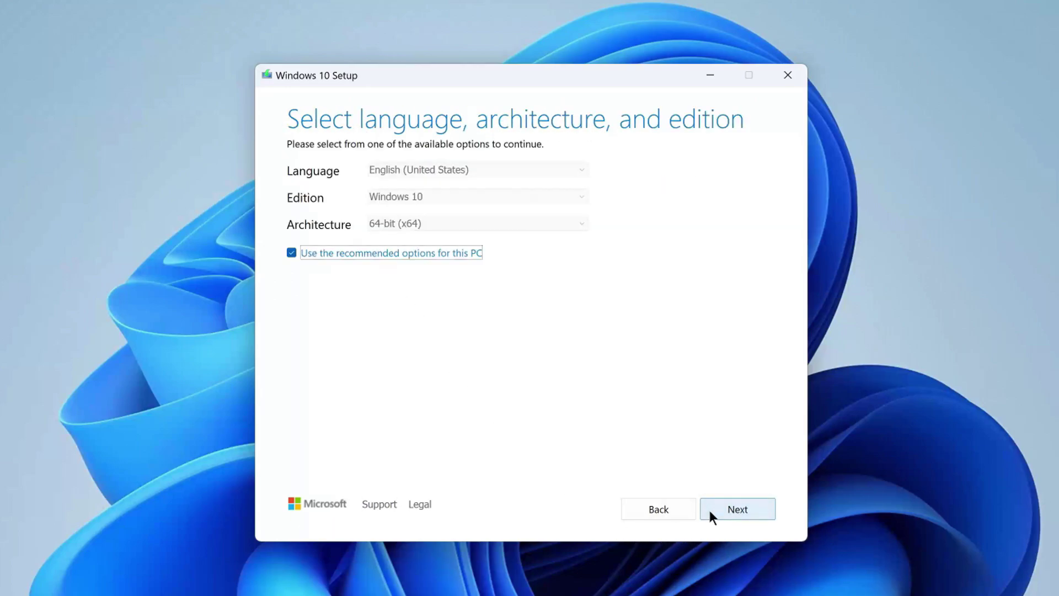
Manually keep English (United States), Windows 10, 64-bit, and choose ISO file as the media.
click(291, 254)
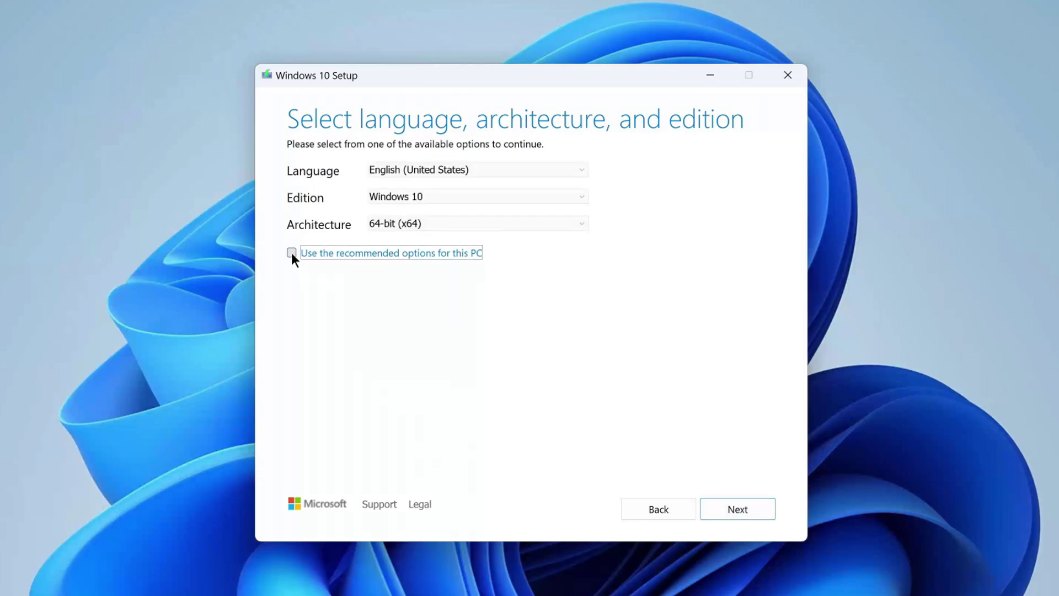
click(579, 170)
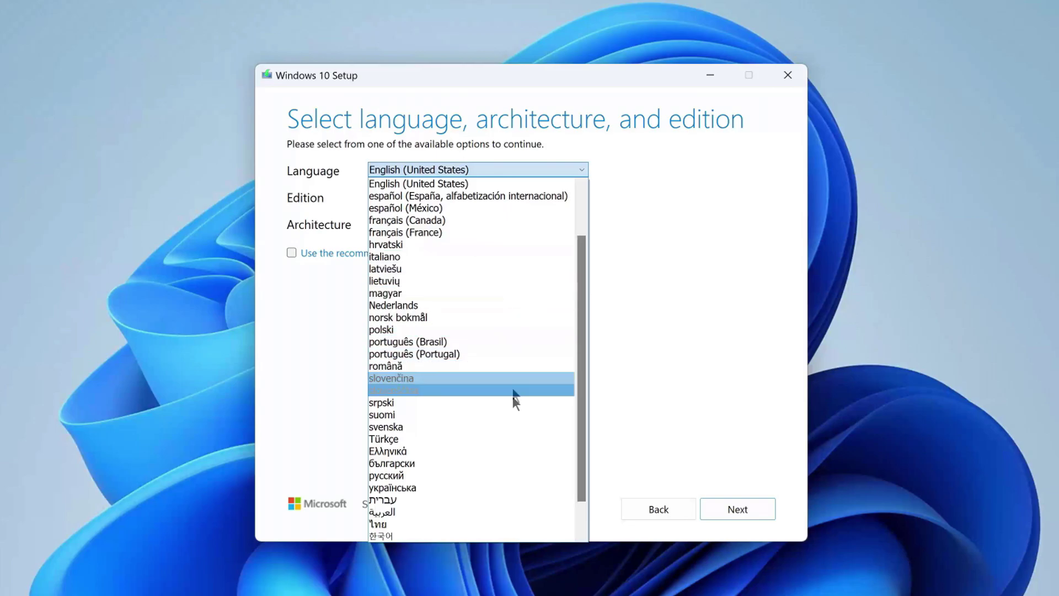
click(629, 224)
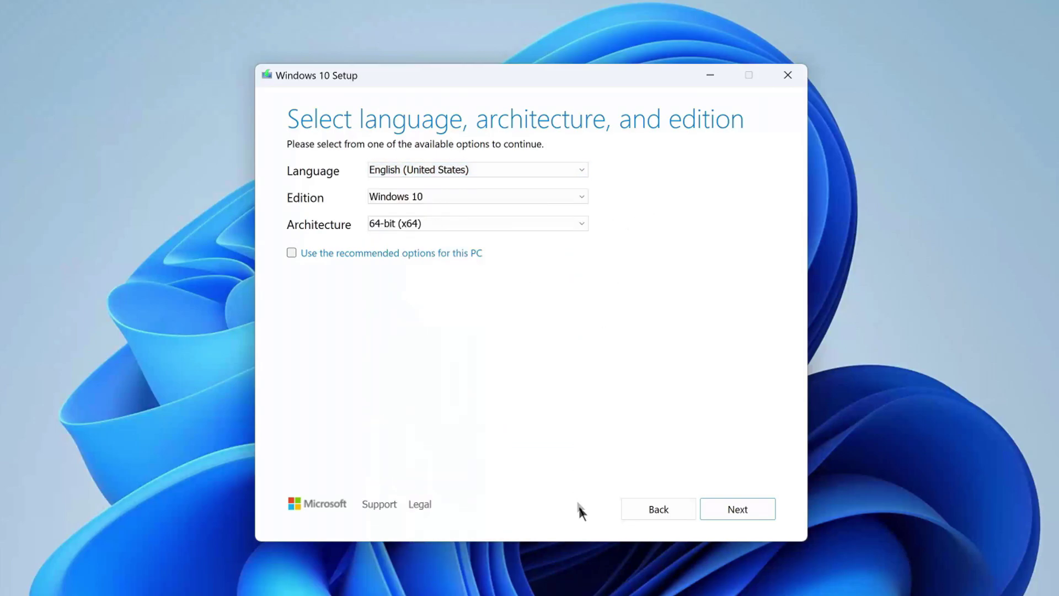
click(714, 518)
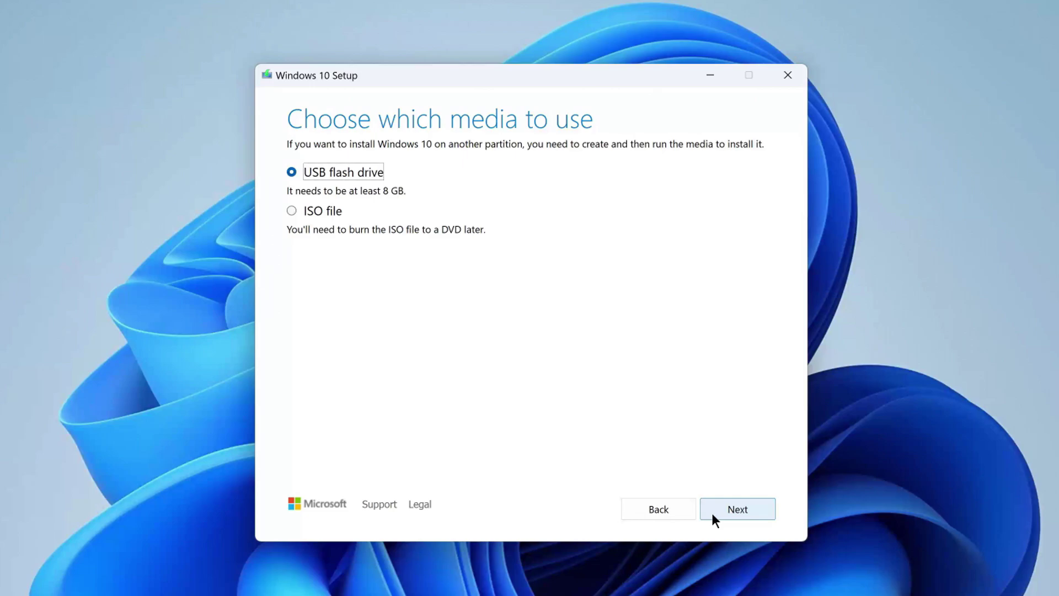
click(292, 210)
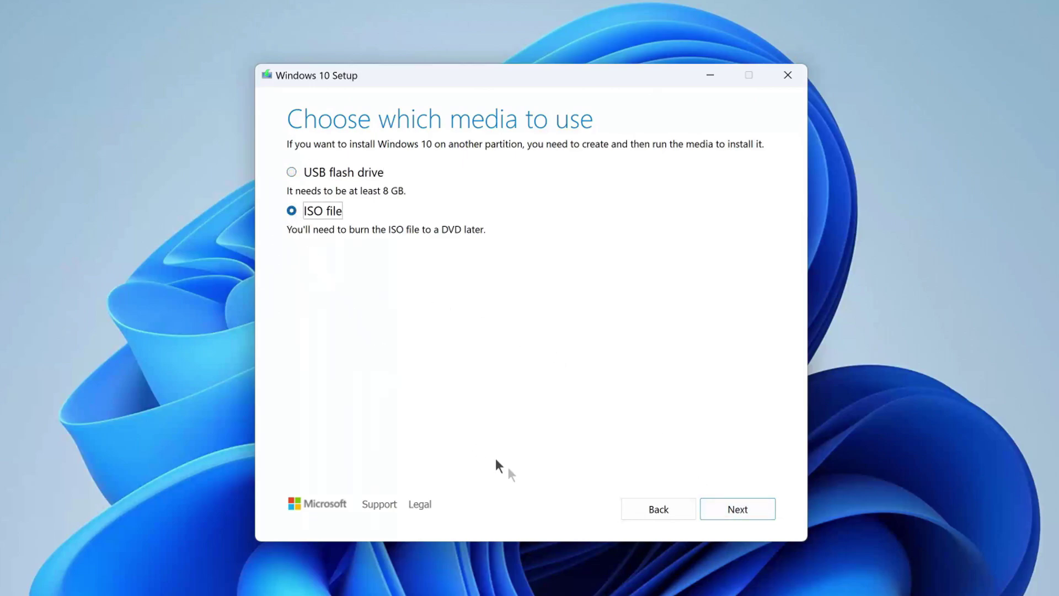
click(713, 510)
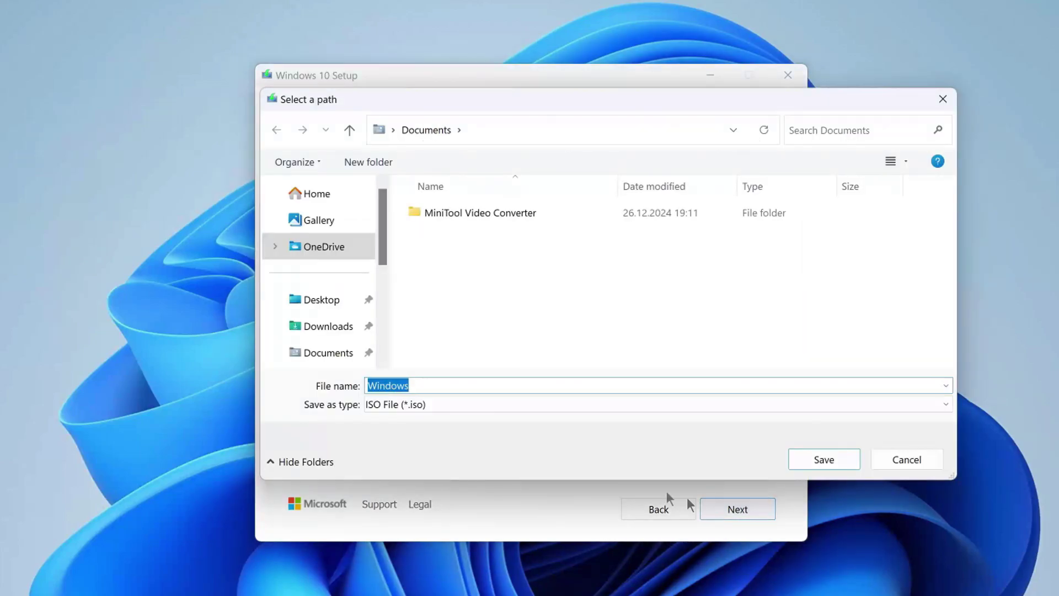
Save the Windows 10 ISO file to the Desktop.
click(337, 308)
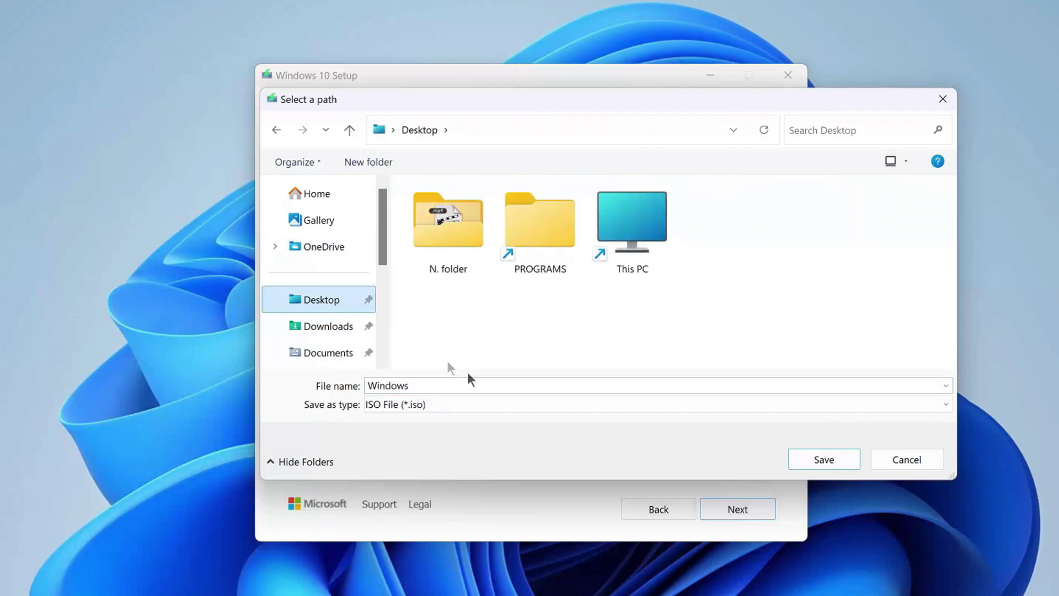
click(814, 458)
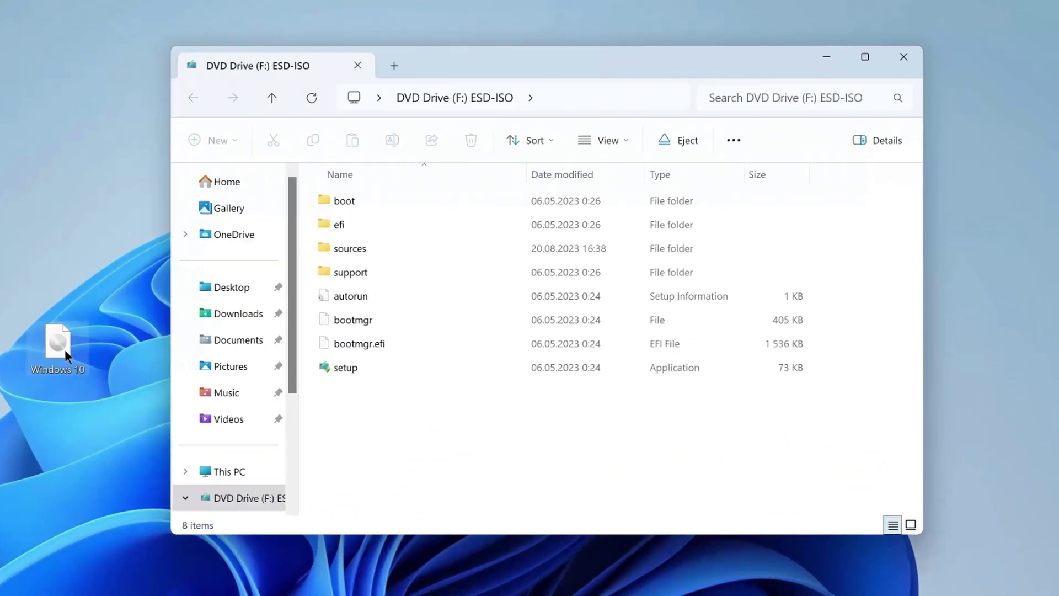
Open the sources folder on DVD Drive (F:) and scroll down its file list to setup.
double_click(352, 248)
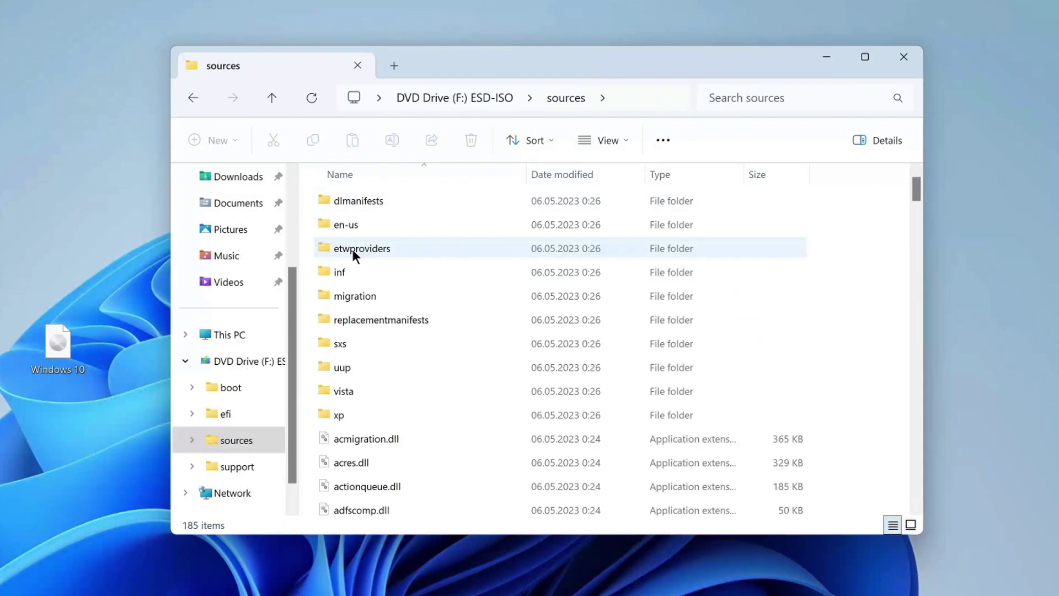
scroll(883, 279, down, 5)
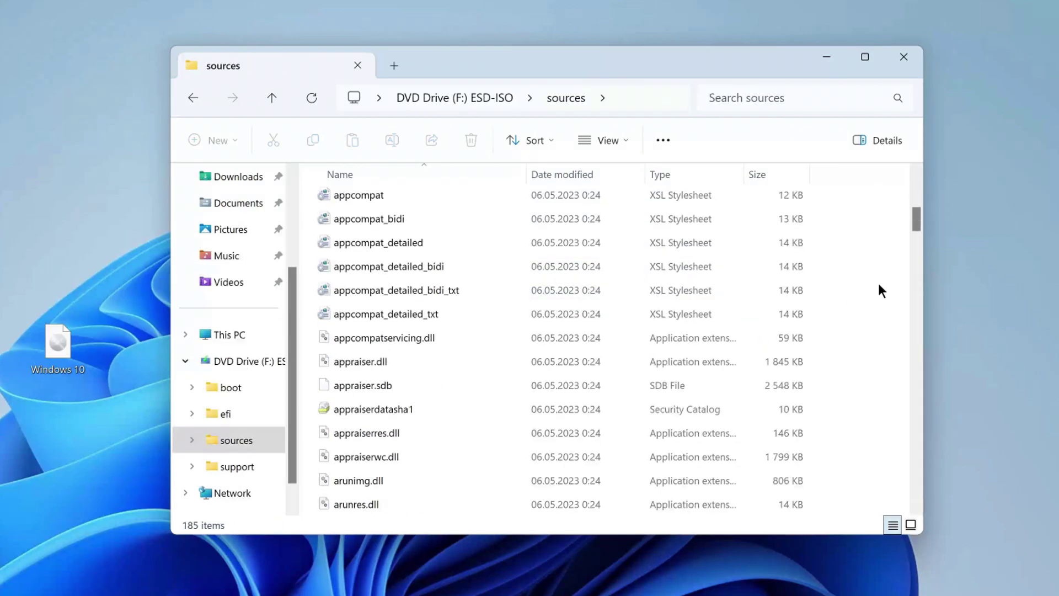
scroll(879, 285, down, 13)
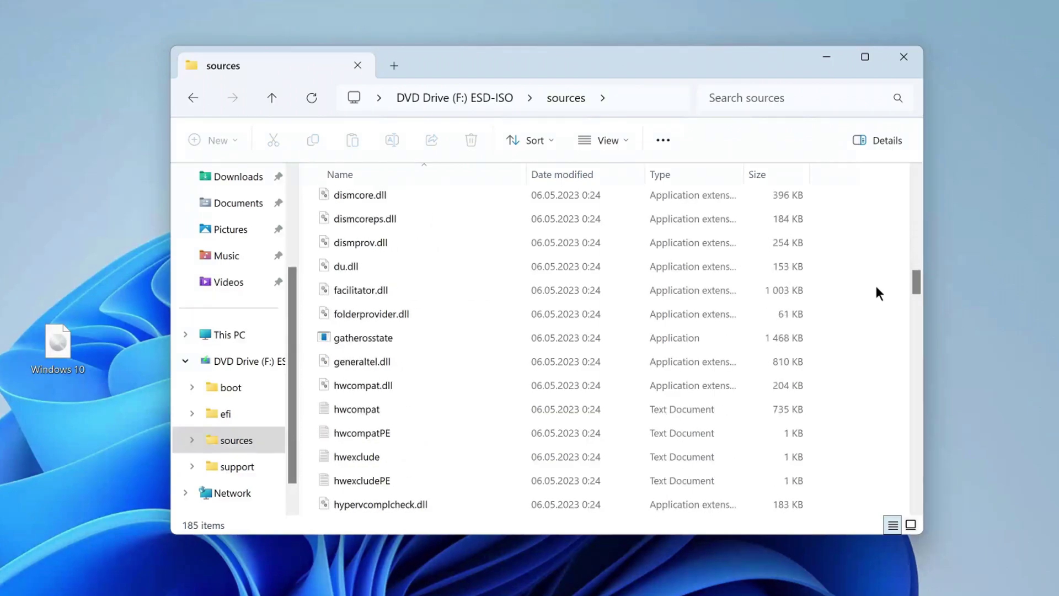
scroll(877, 292, down, 6)
scroll(878, 293, down, 5)
scroll(877, 294, down, 5)
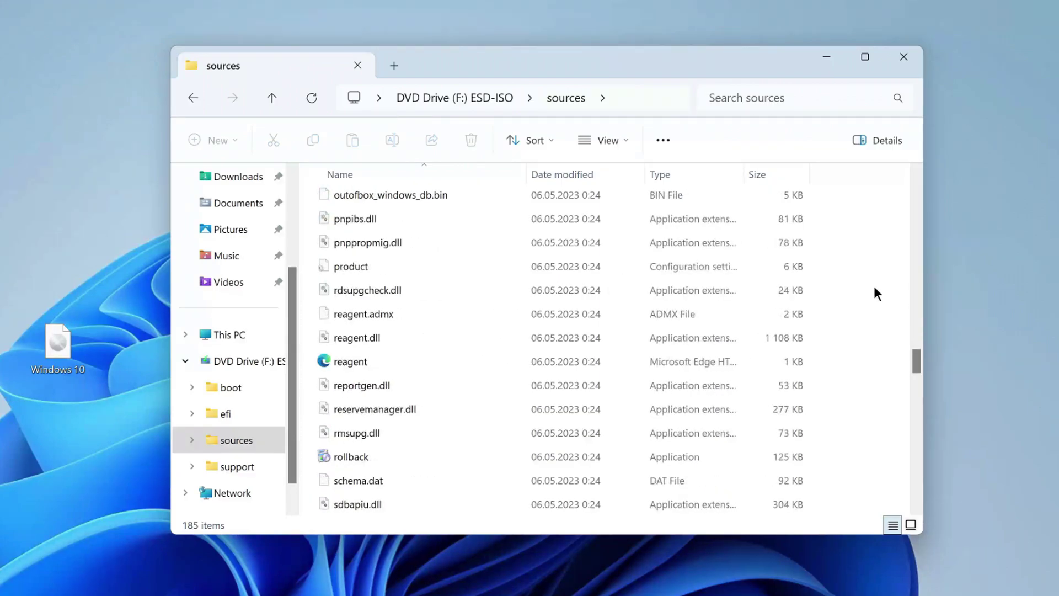
scroll(877, 294, down, 2)
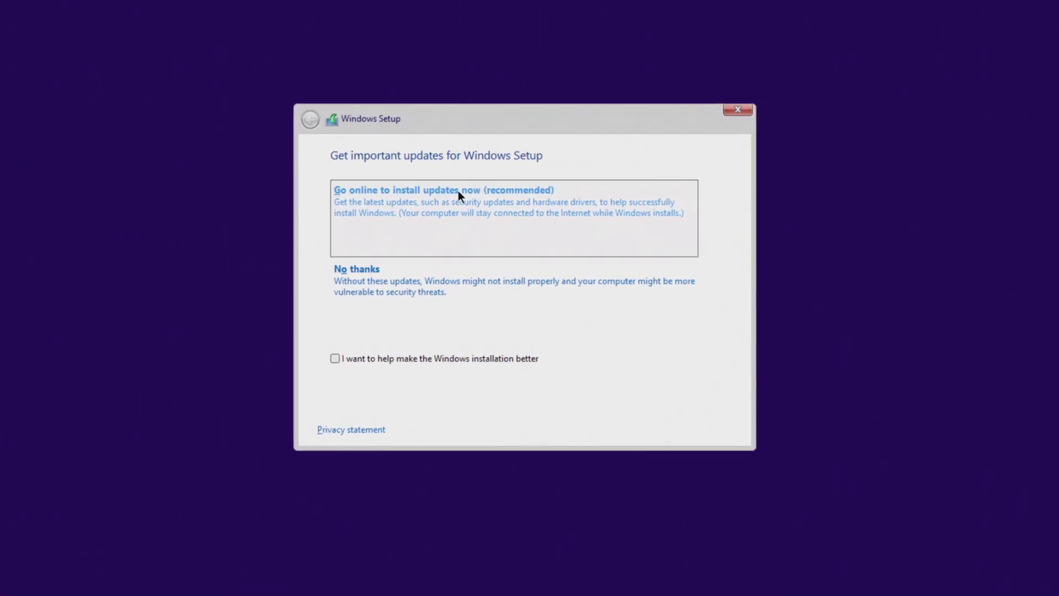
Decline getting important setup updates with No thanks.
click(406, 283)
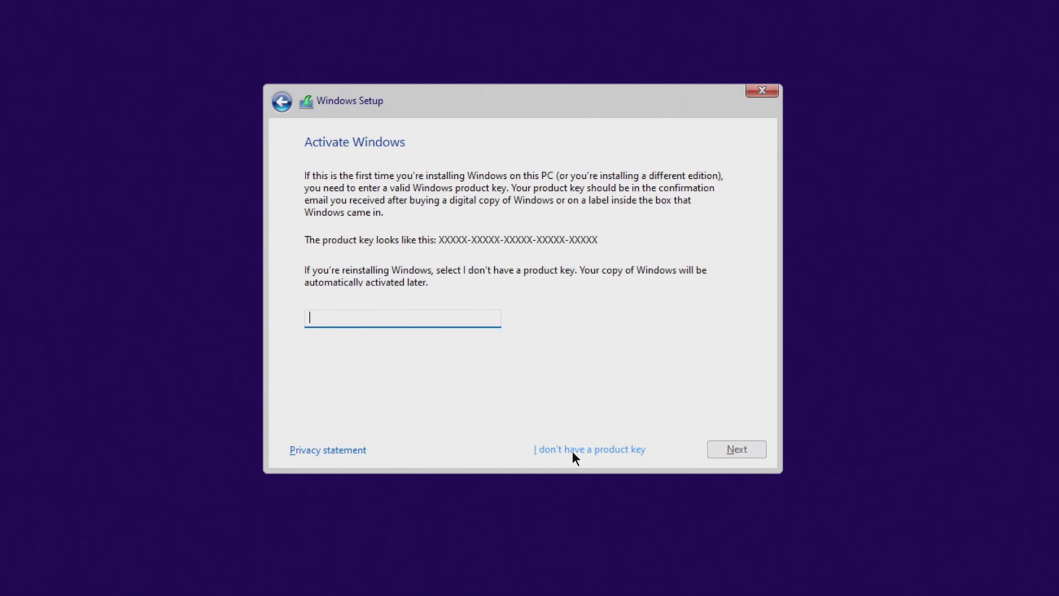
Proceed without a product key and pick Windows 10 Pro from the operating system list.
click(572, 452)
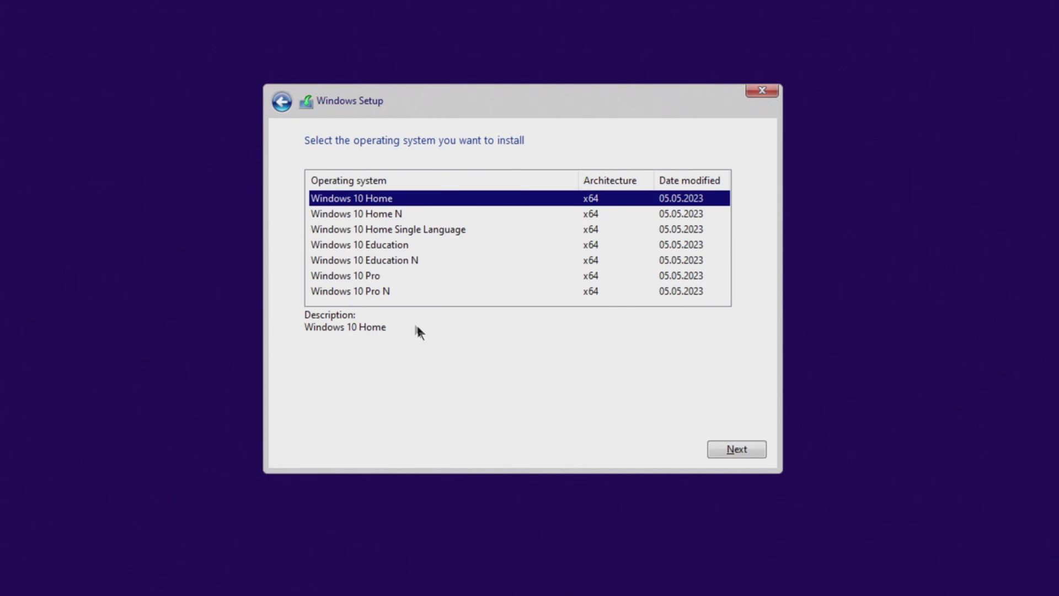
click(370, 279)
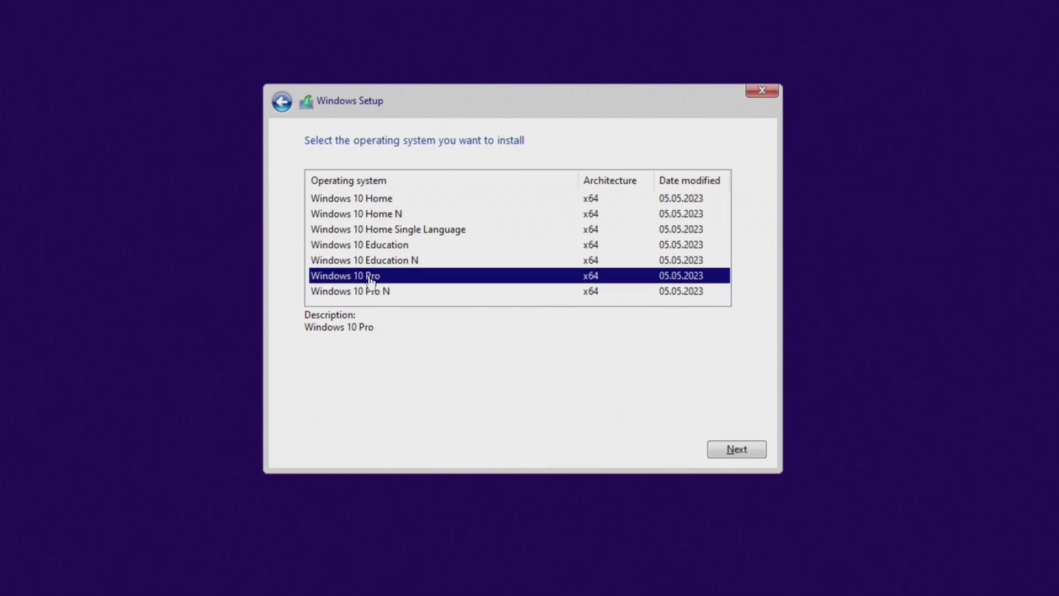
Confirm Windows 10 Pro, accept the license terms, and choose Custom: Install Windows only (advanced).
click(717, 450)
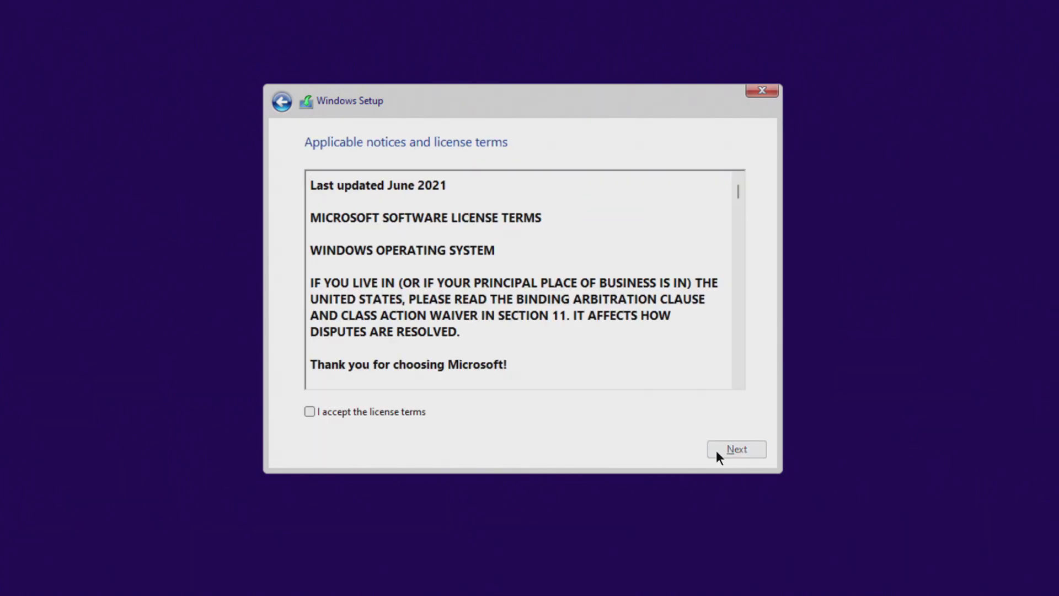
click(310, 411)
click(717, 452)
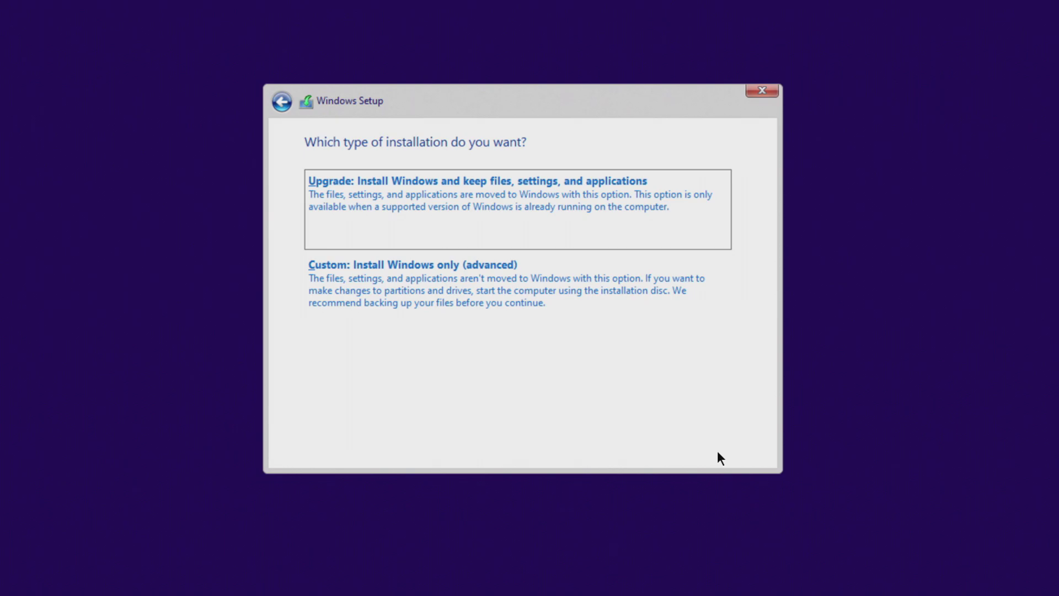
click(481, 290)
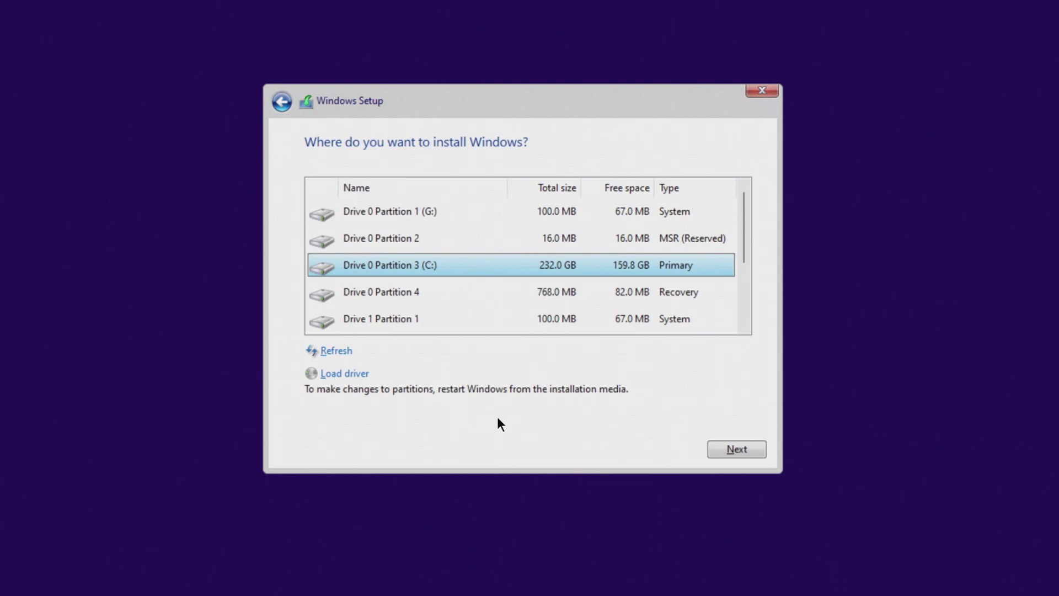
Select Drive 1 Partition 4: New Volume (E:) and start installing Windows 10 there.
scroll(482, 304, down, 2)
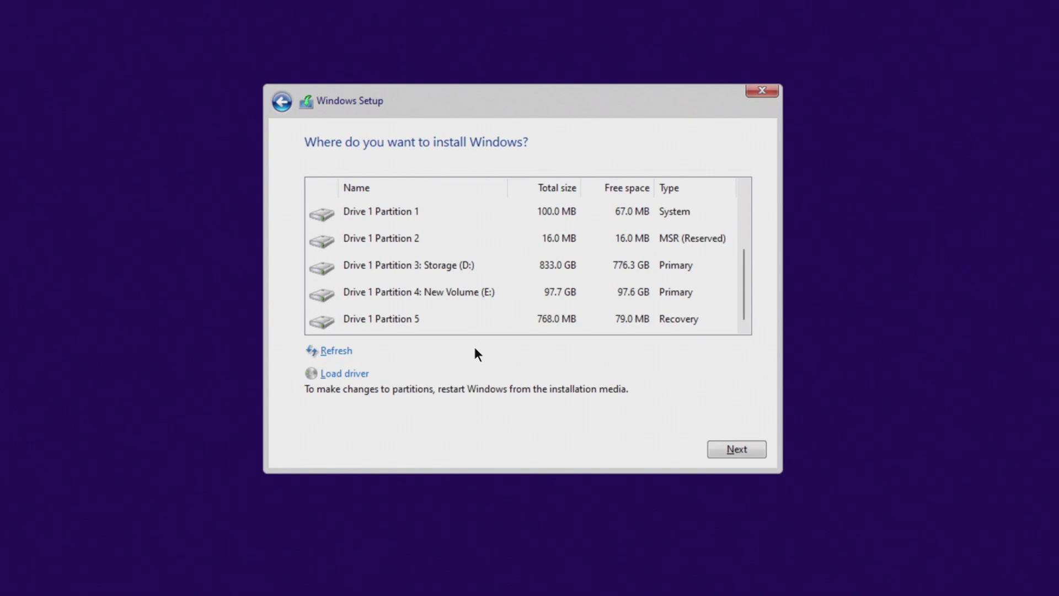
click(461, 297)
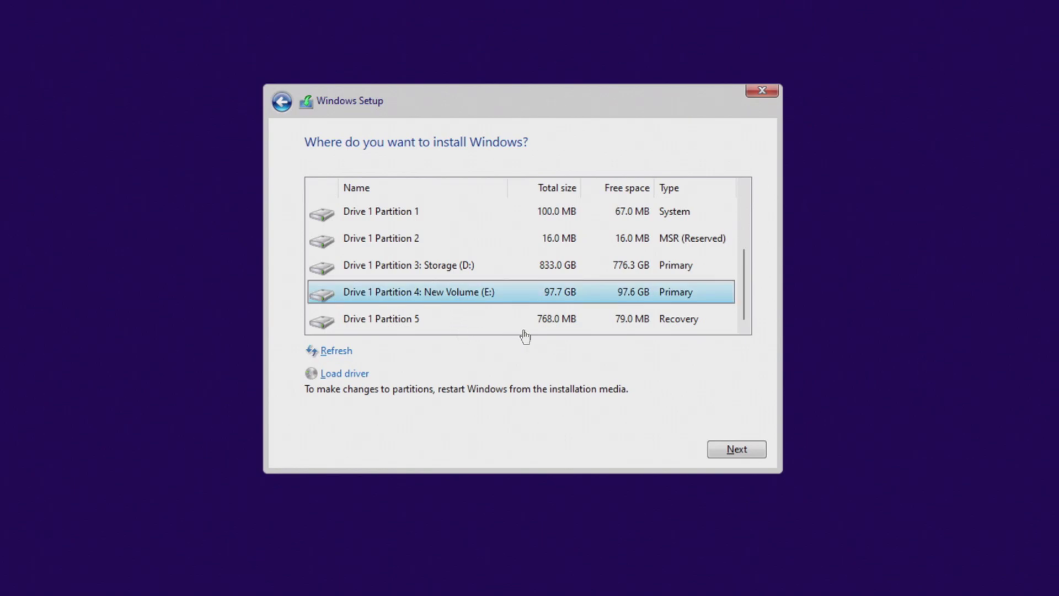
click(717, 450)
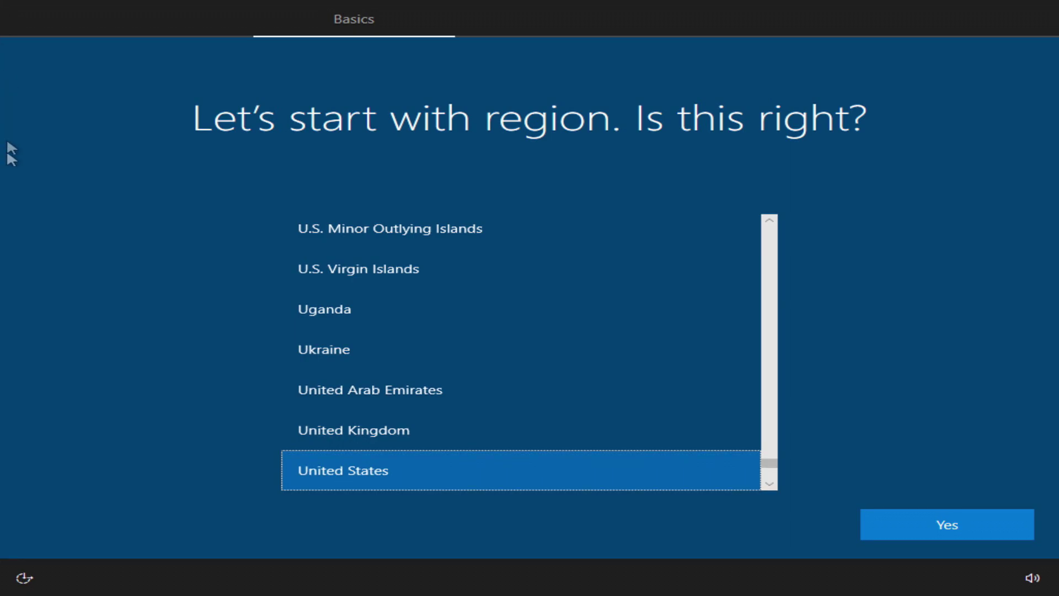
Confirm the region, keep the US keyboard layout and skip adding a second layout.
click(902, 528)
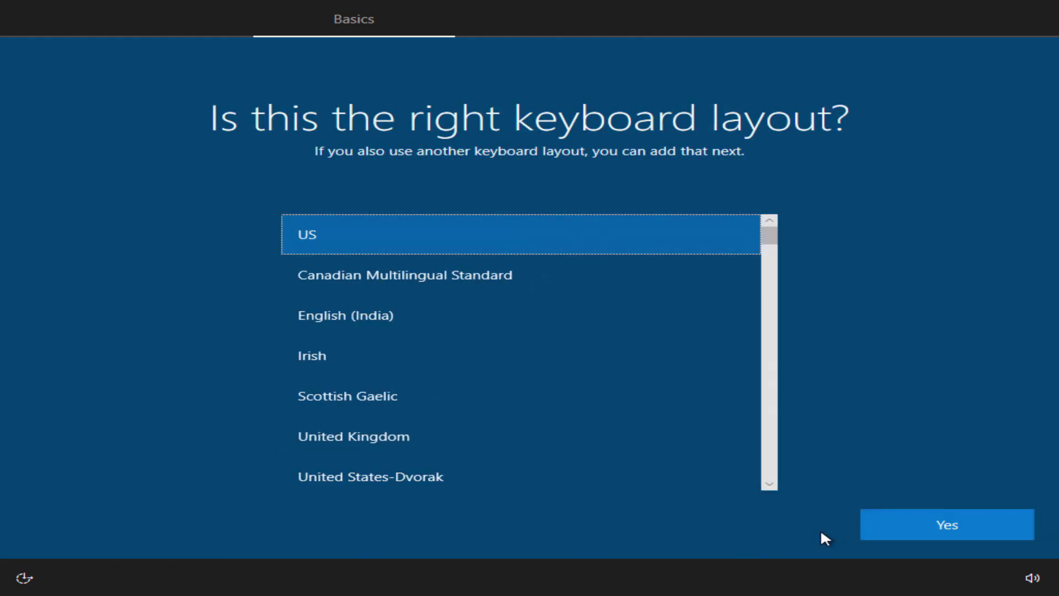
click(896, 525)
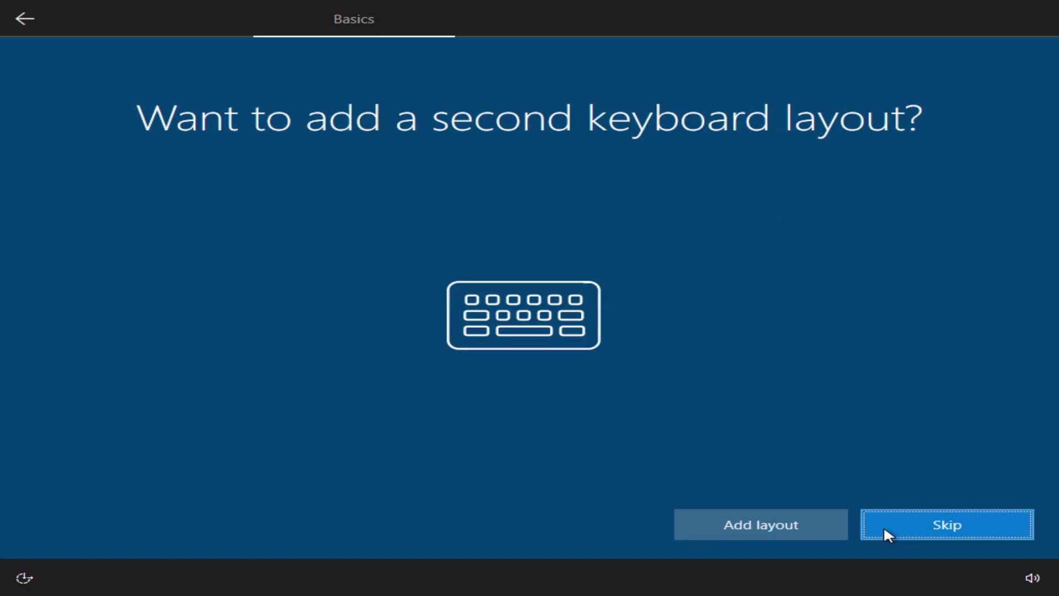
click(884, 525)
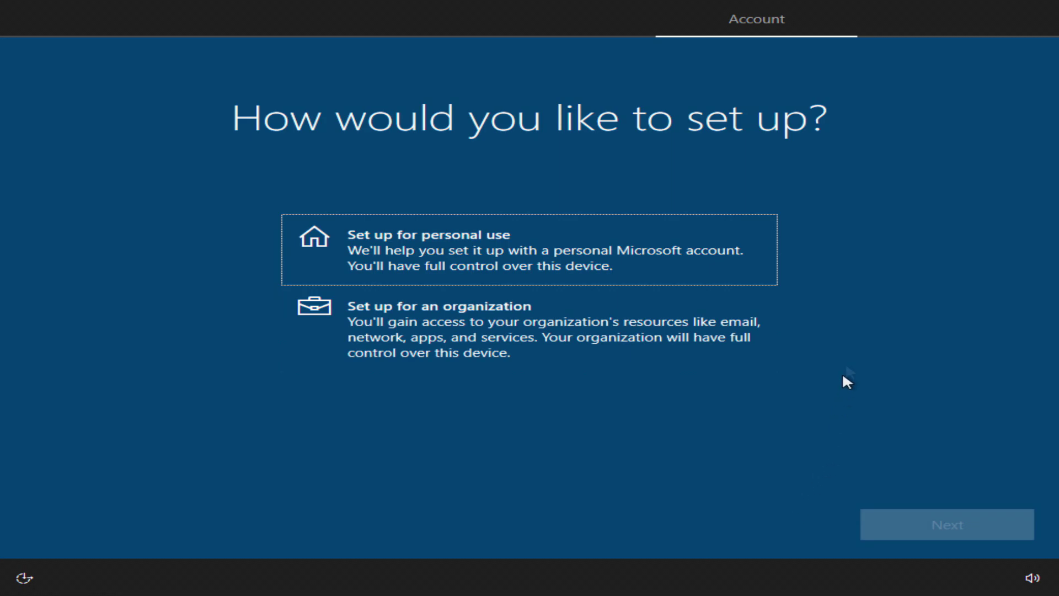
Choose Set up for personal use and continue with an offline account instead of Microsoft sign-in.
click(745, 273)
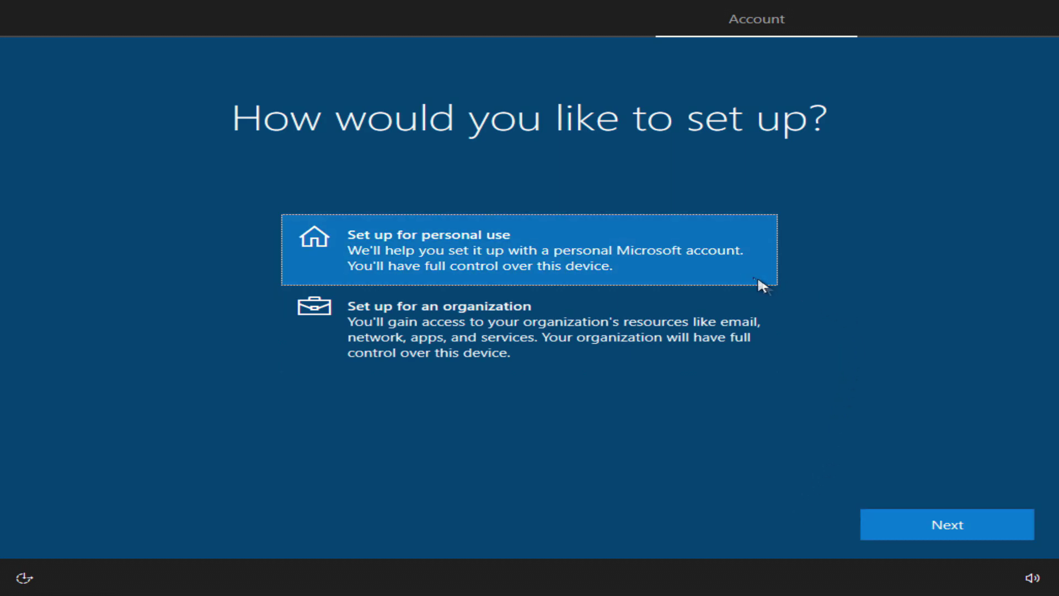
click(881, 523)
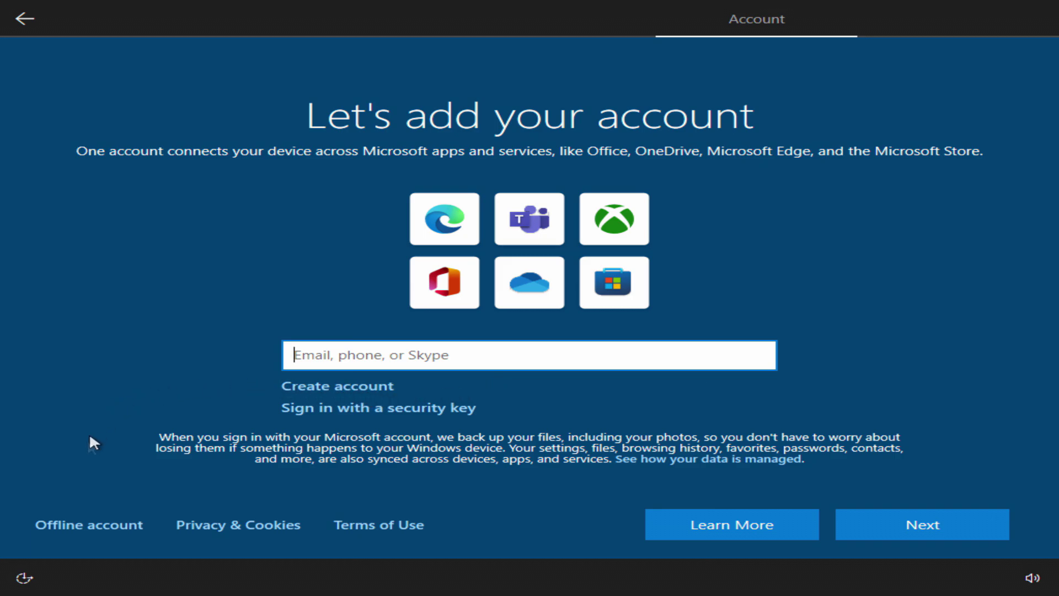
click(92, 523)
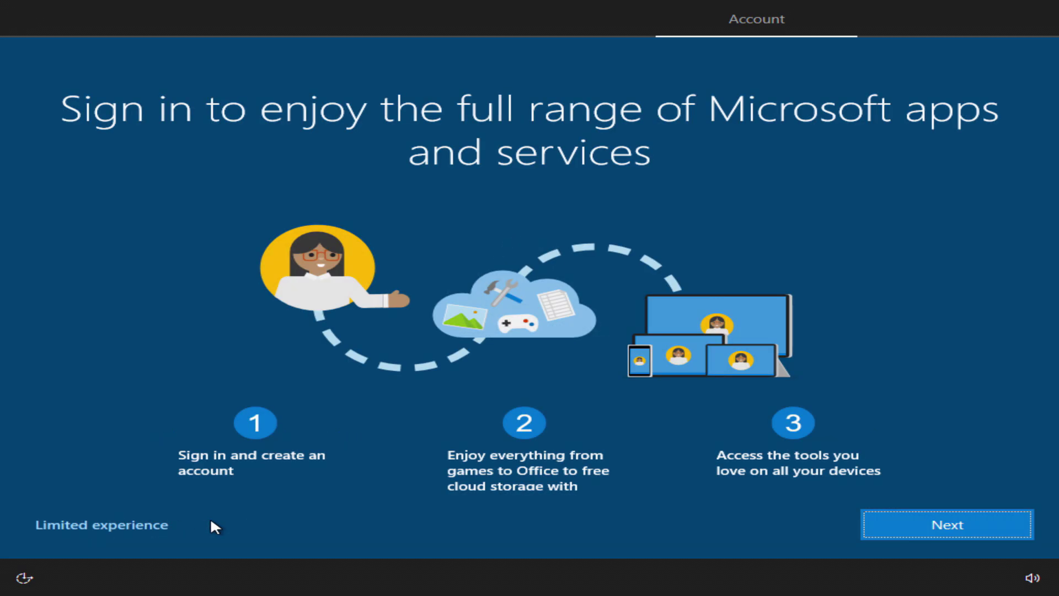
click(130, 524)
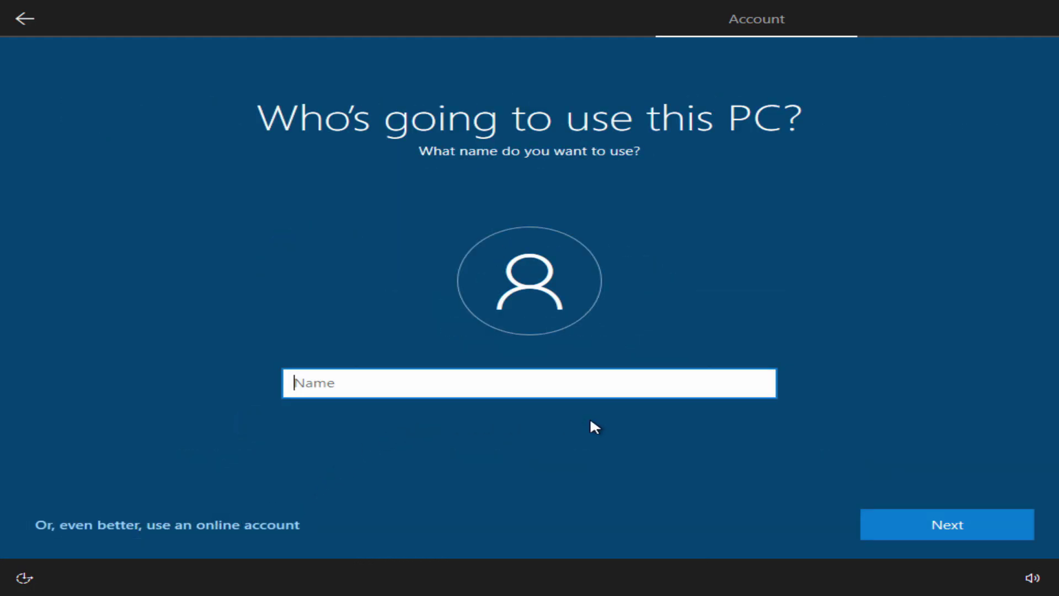
Name the local account with the user's name and leave the password blank.
text(Malik)
click(890, 524)
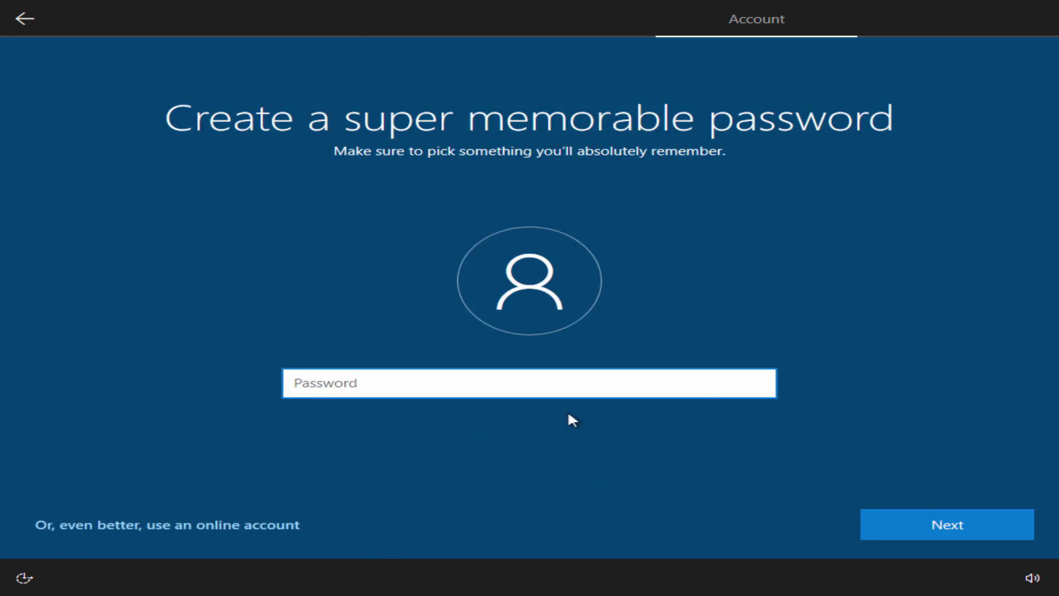
click(877, 525)
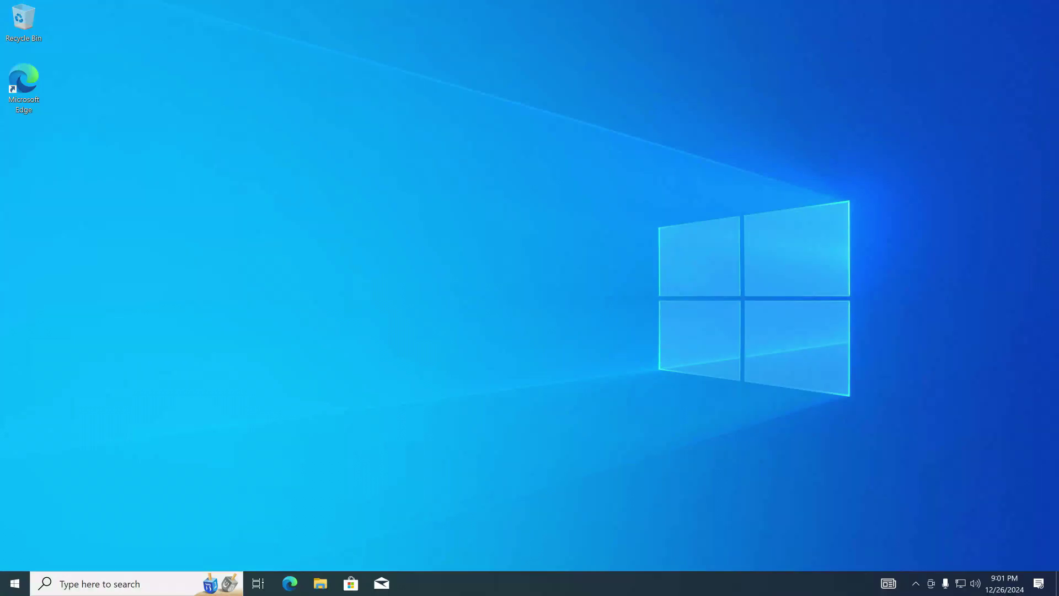
Open Settings from the Start menu and view the Accounts page.
click(15, 584)
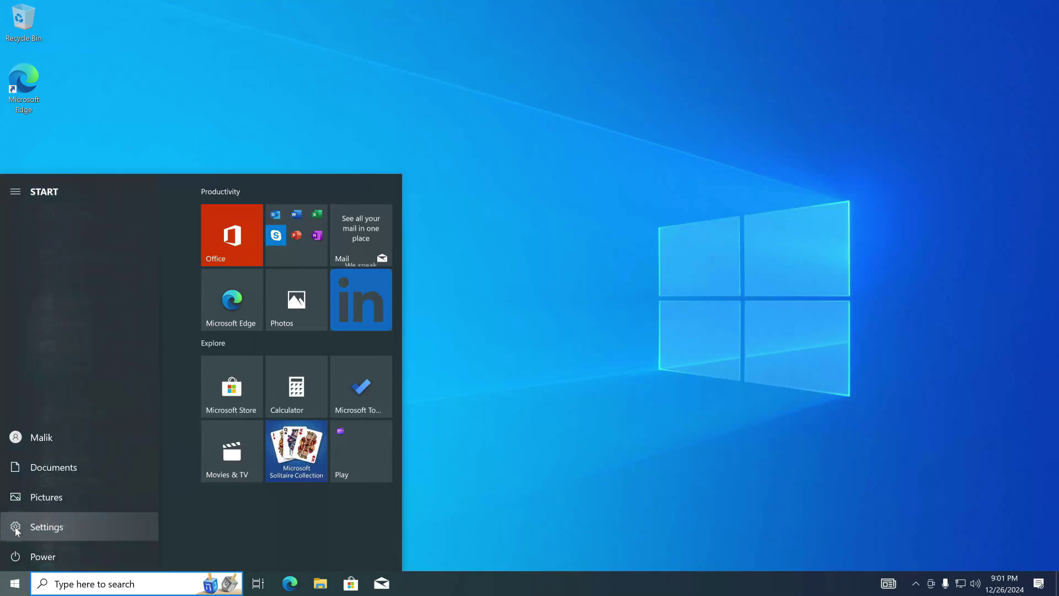
click(118, 527)
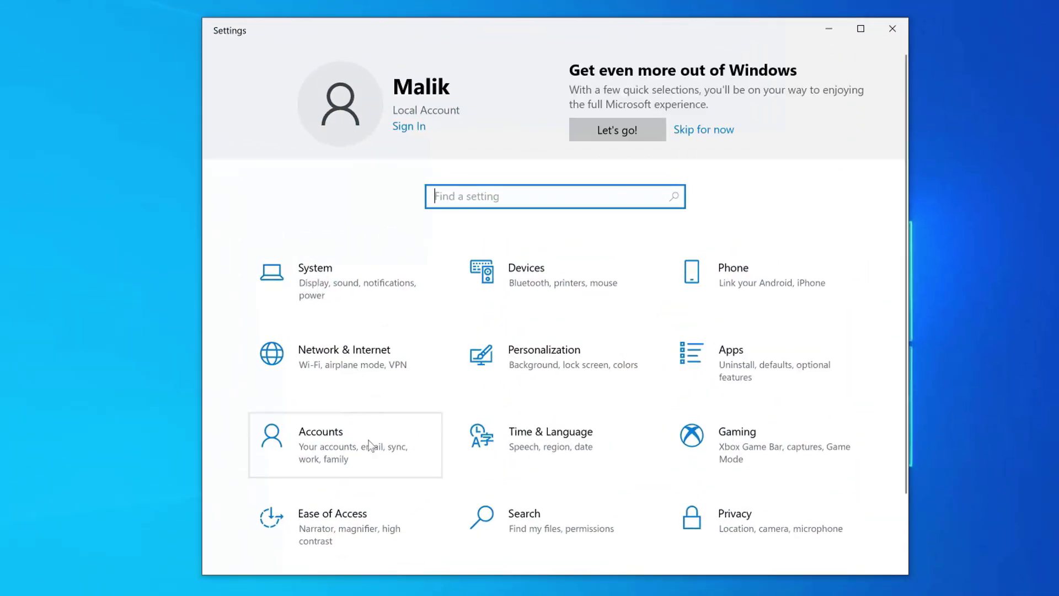
click(369, 439)
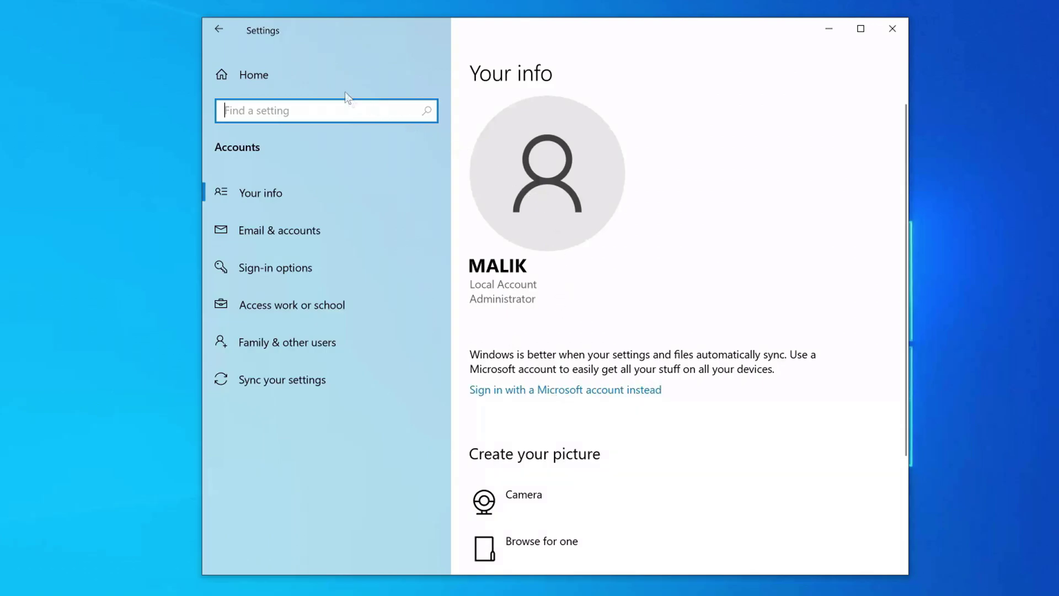
Confirm in Update & Security > Activation that Windows 10 Pro has a digital license, then close Settings.
click(334, 81)
scroll(385, 409, down, 2)
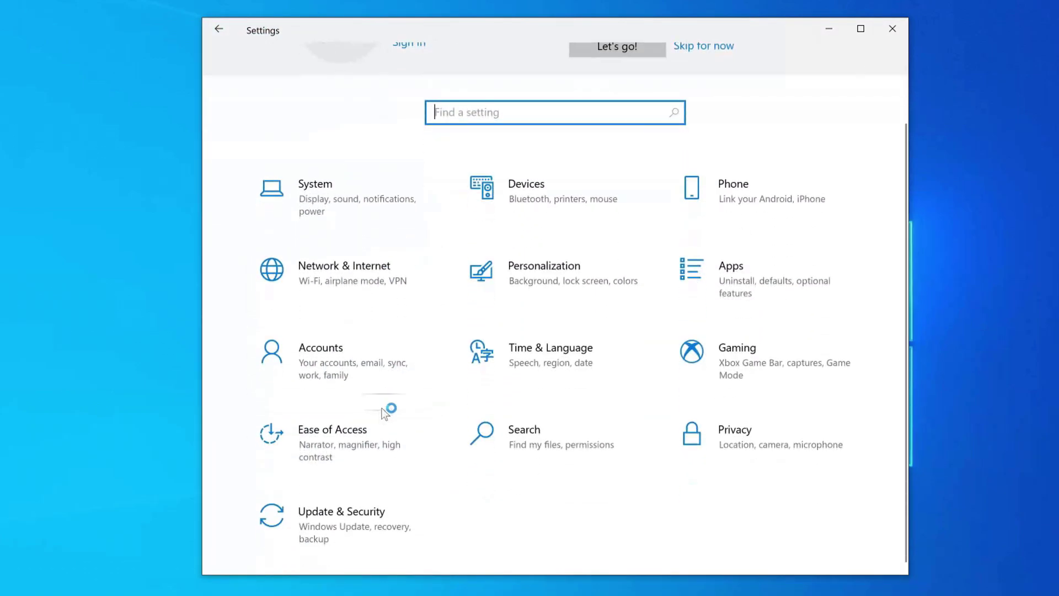
click(364, 529)
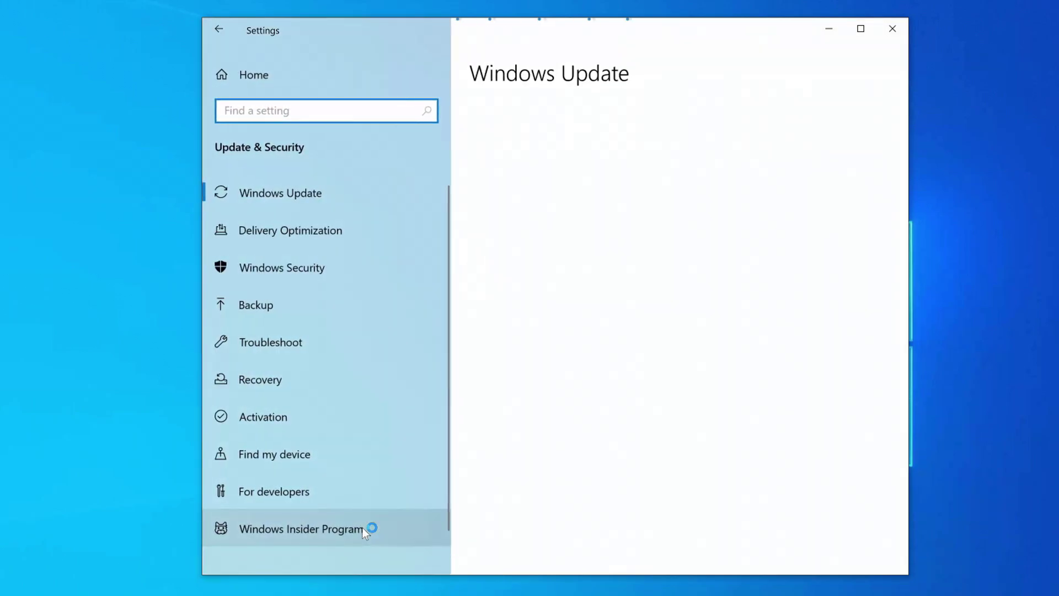
click(398, 419)
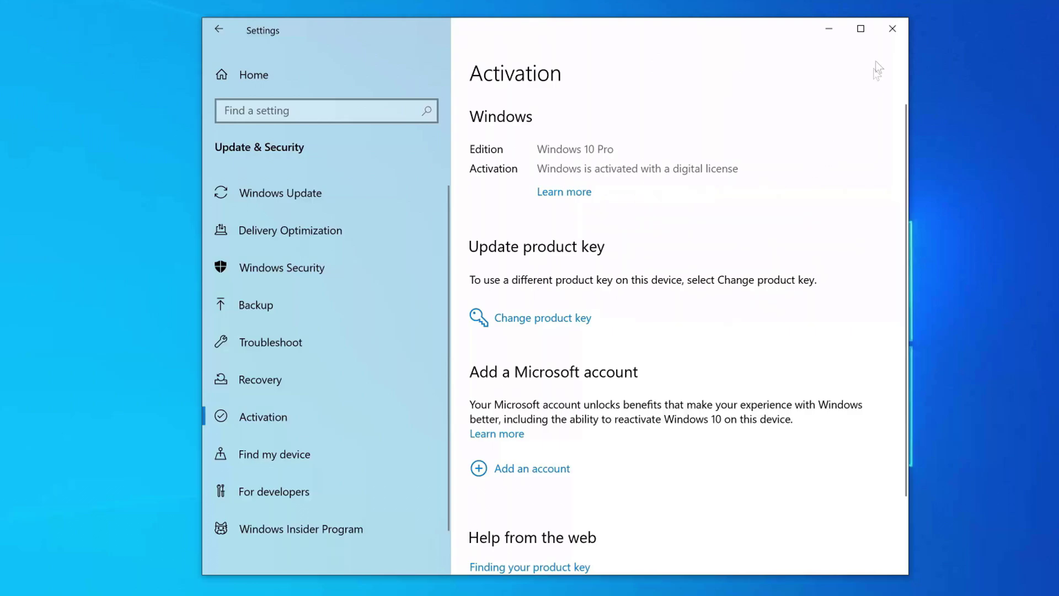
click(891, 28)
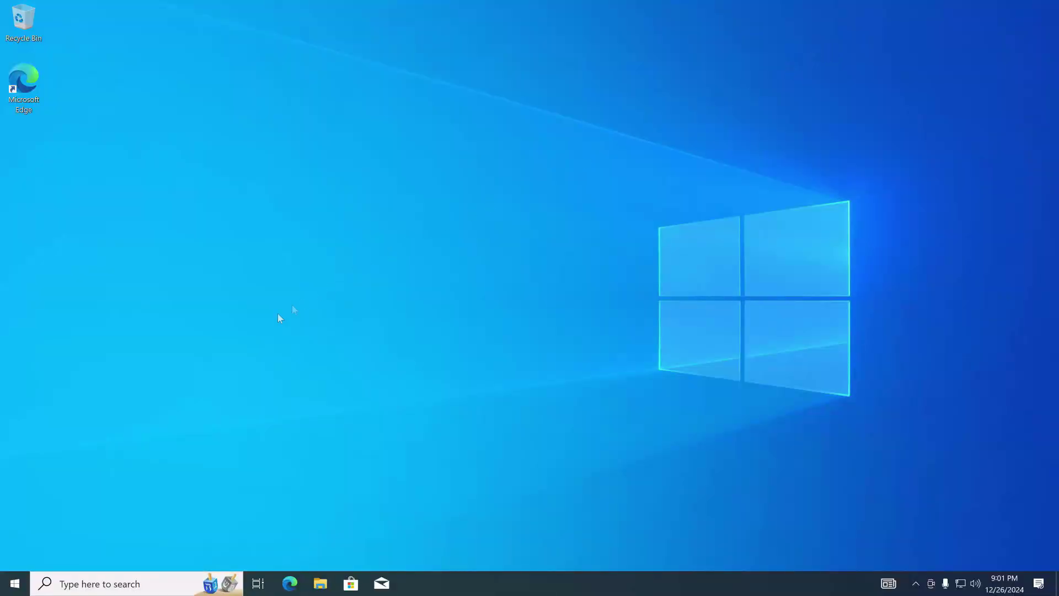
Restart, choose Windows 11 from the dual-boot menu, and sign in with the account PIN.
right_click(17, 580)
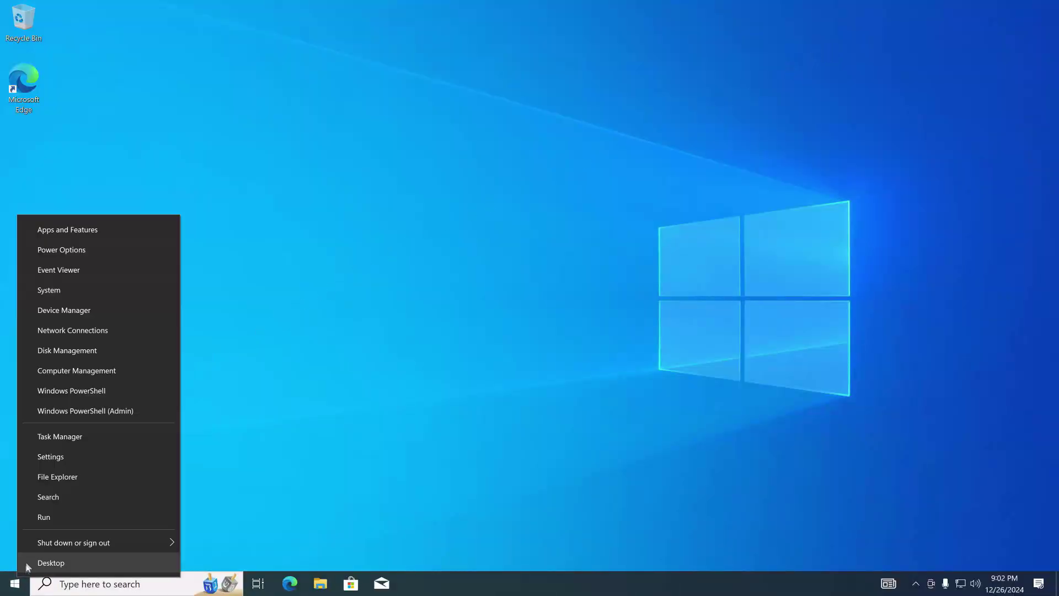
mouse_move(123, 539)
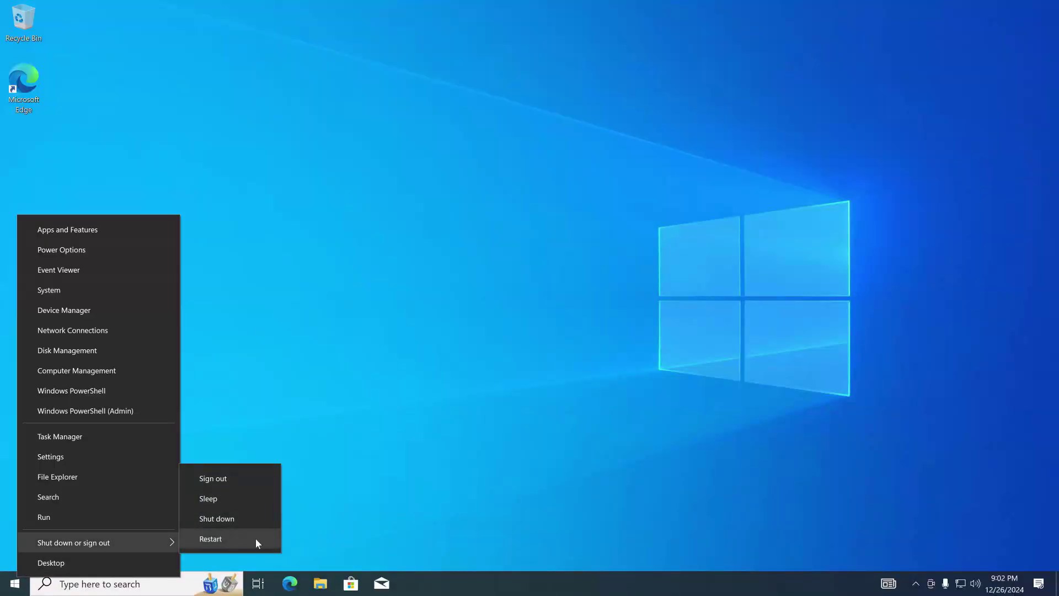
click(269, 539)
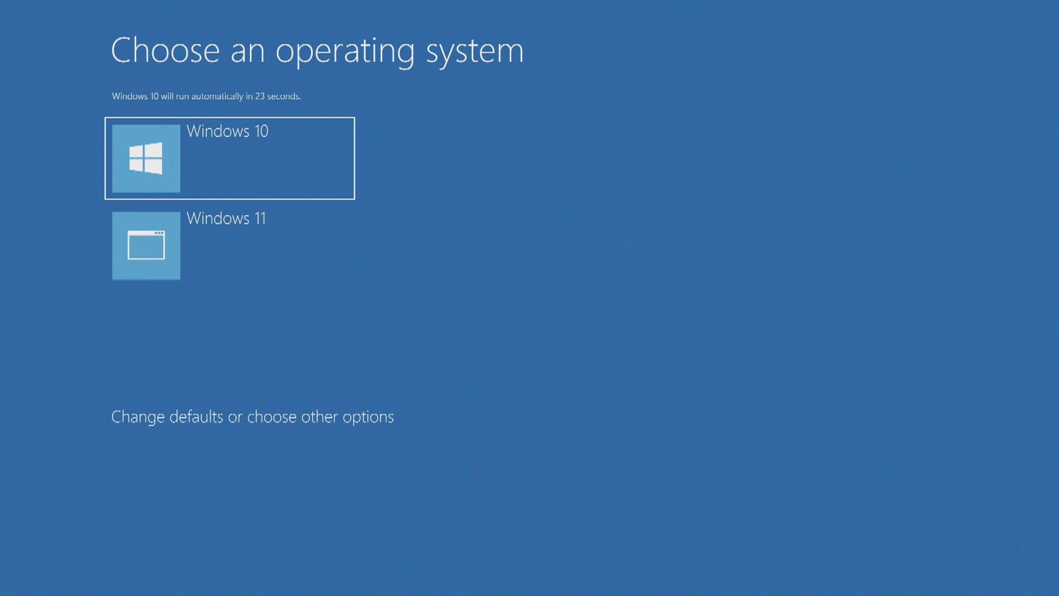
key(Down)
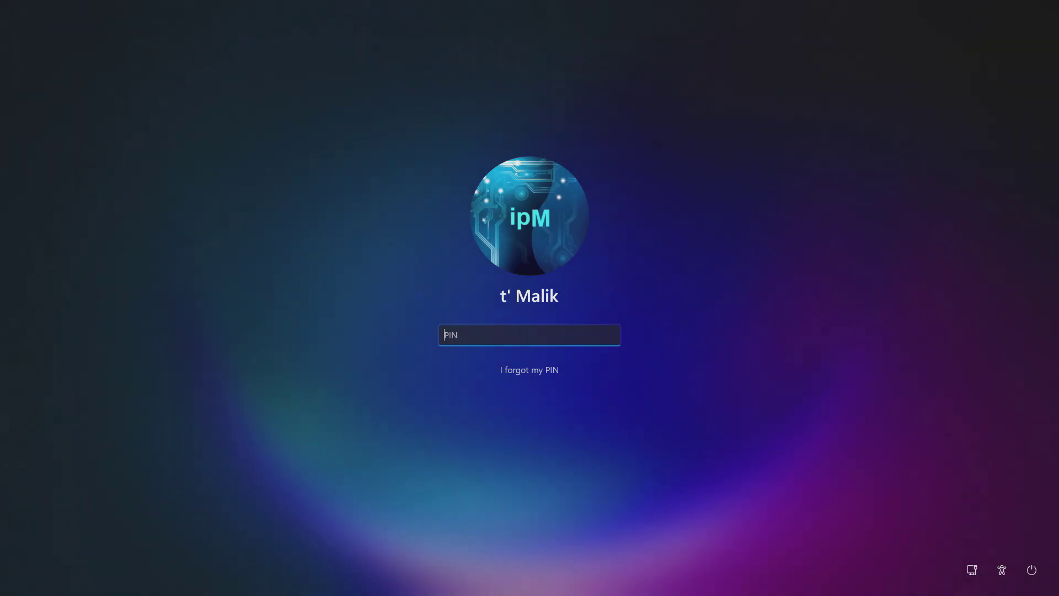
text(1234)
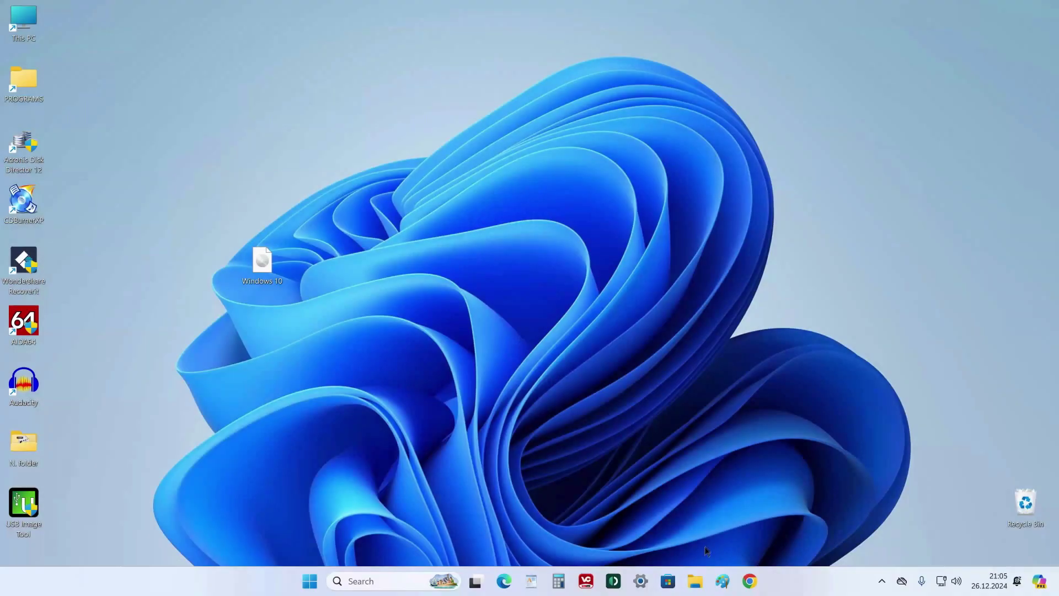
Check in File Explorer that New Volume (E:) holds the Windows 10 folders, with 41,1 GB free of 97,6 GB.
click(696, 584)
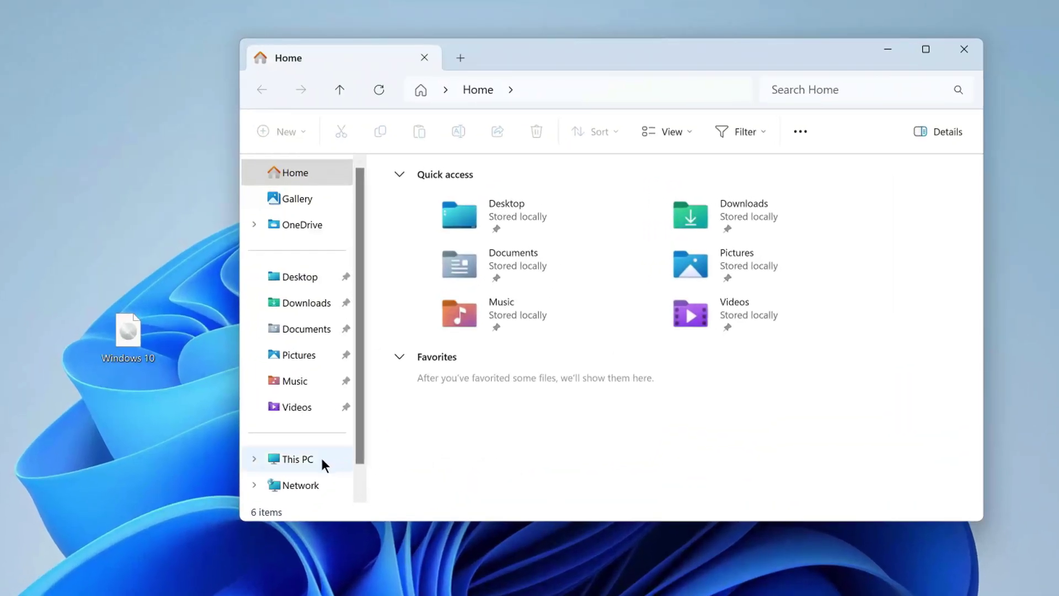
click(325, 466)
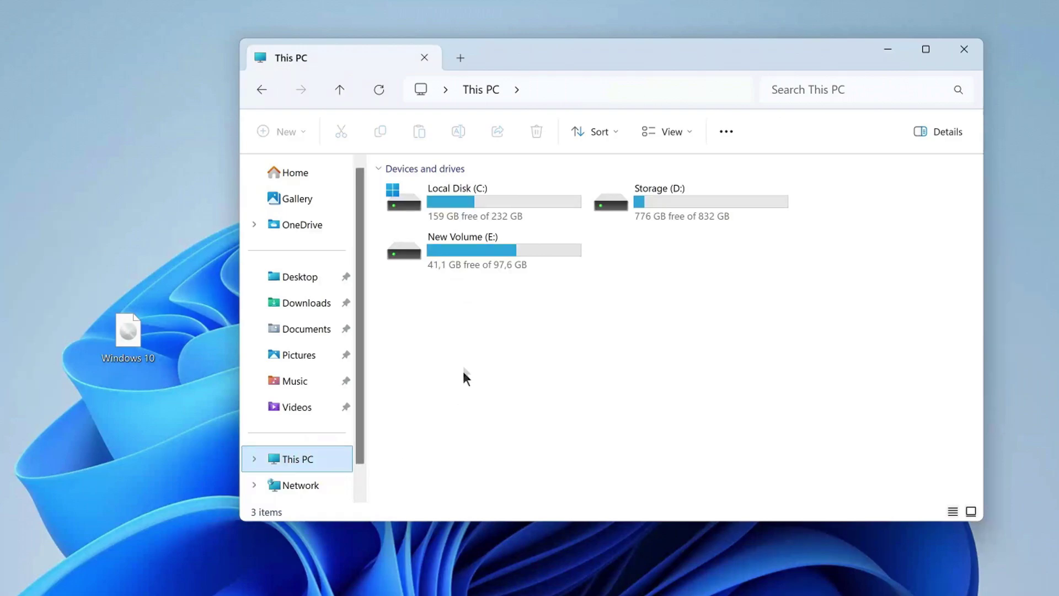
double_click(515, 253)
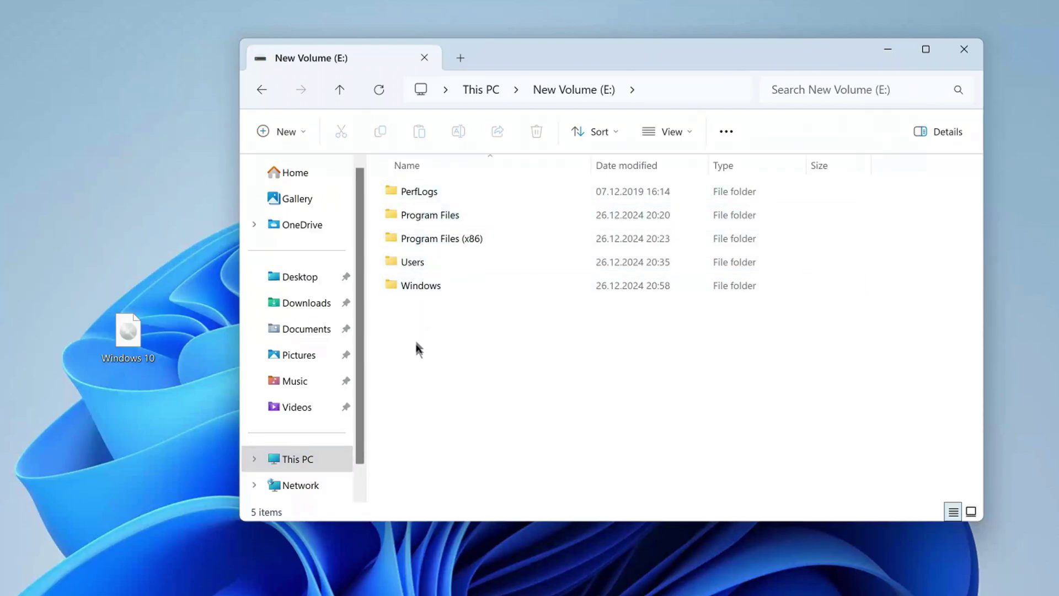
click(324, 465)
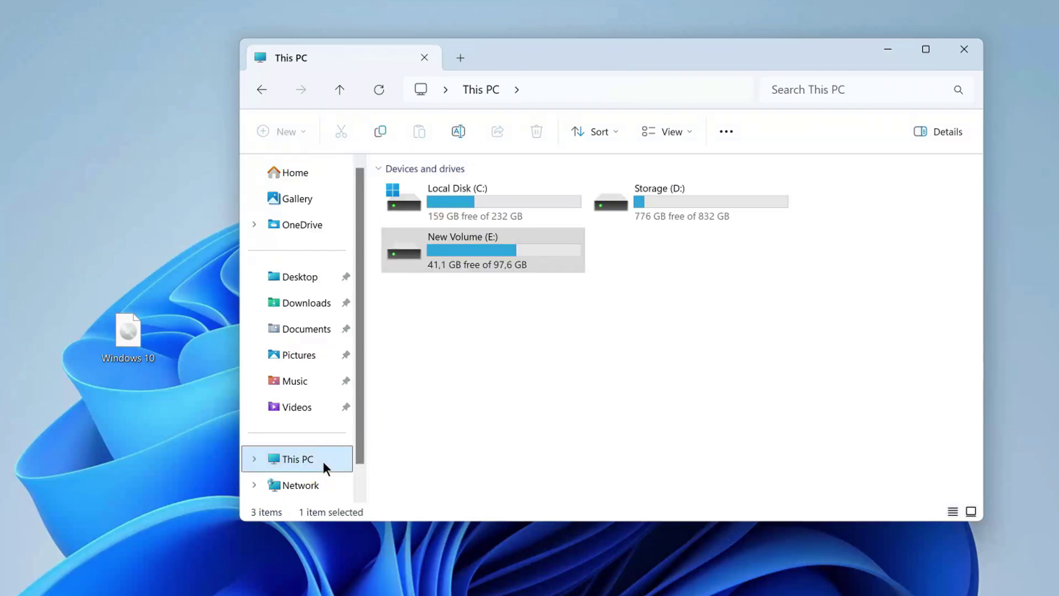